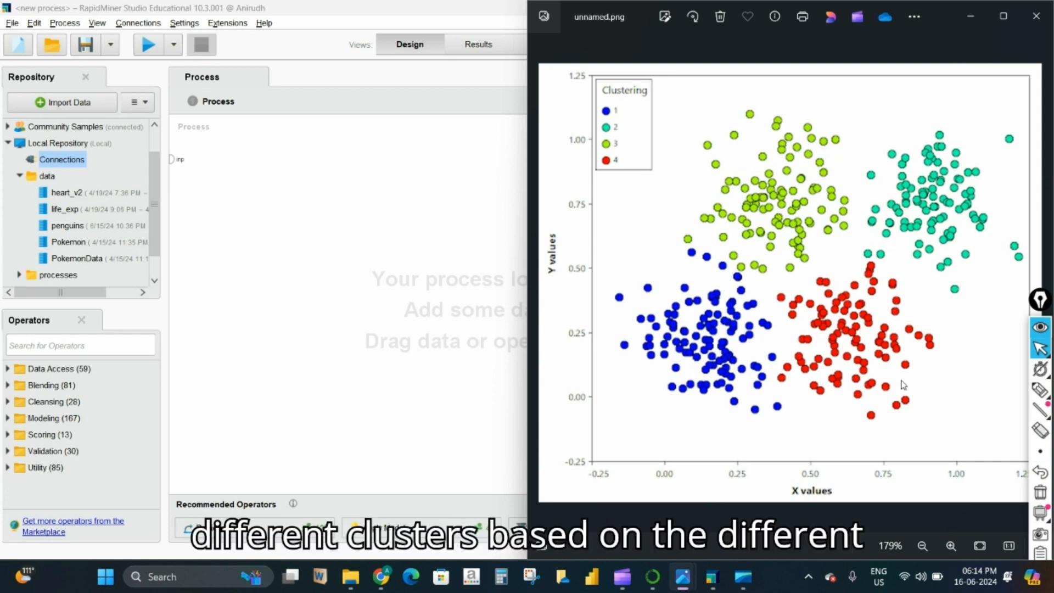
- Switch to the Penguin_clustering notebook in Chrome and circle the culmen_length_mm column as X and the flipper_length_mm column as Y
left_click(380, 576)
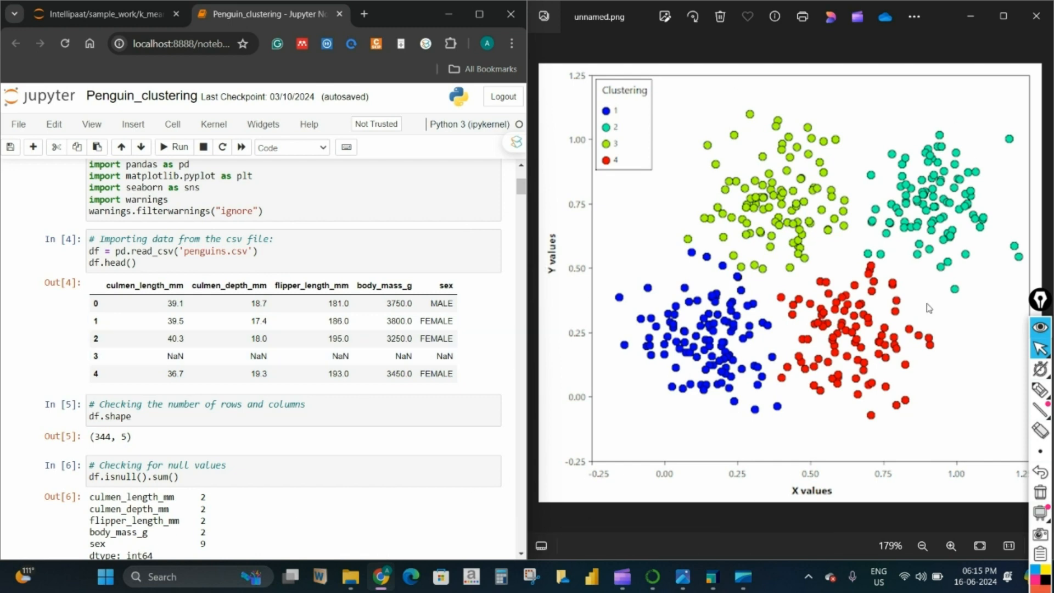
left_click(1039, 389)
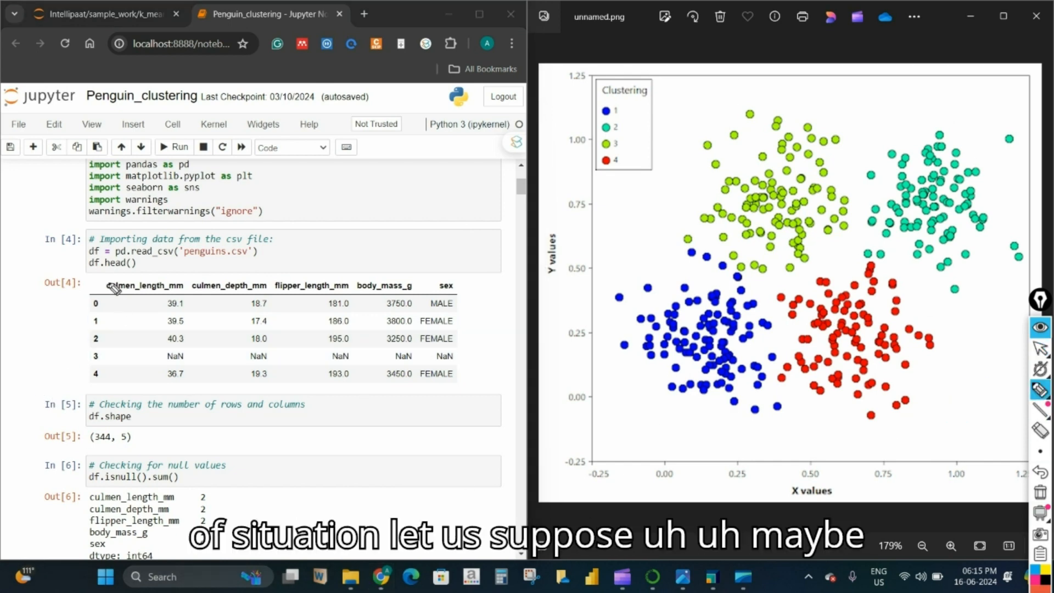
mouse_move(113, 288)
left_mouse_down()
mouse_move(211, 307)
mouse_move(79, 300)
left_mouse_up()
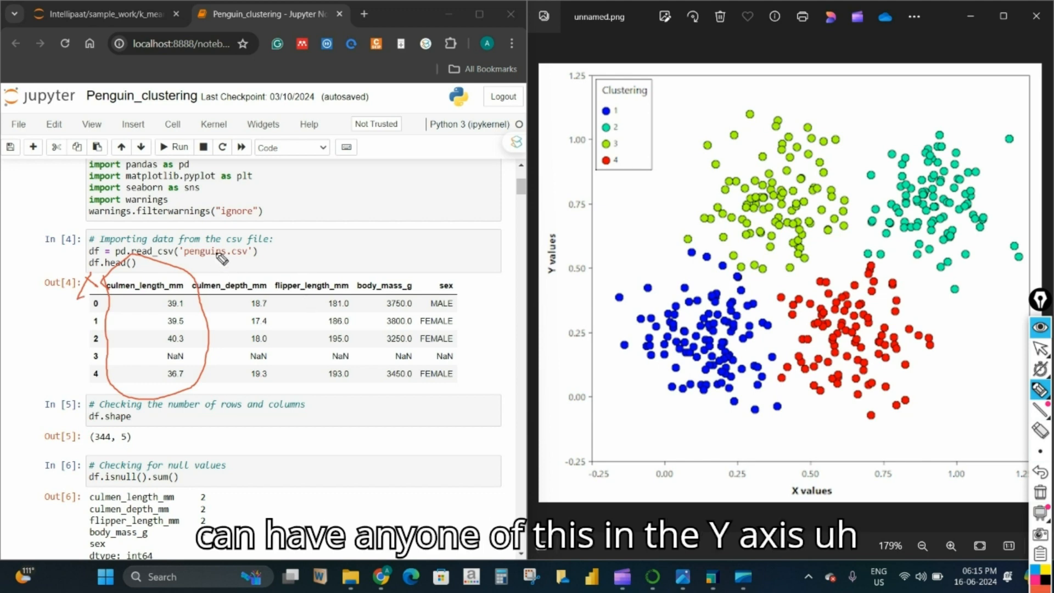
mouse_move(285, 277)
left_mouse_down()
mouse_move(343, 387)
mouse_move(326, 272)
mouse_move(306, 258)
left_mouse_up()
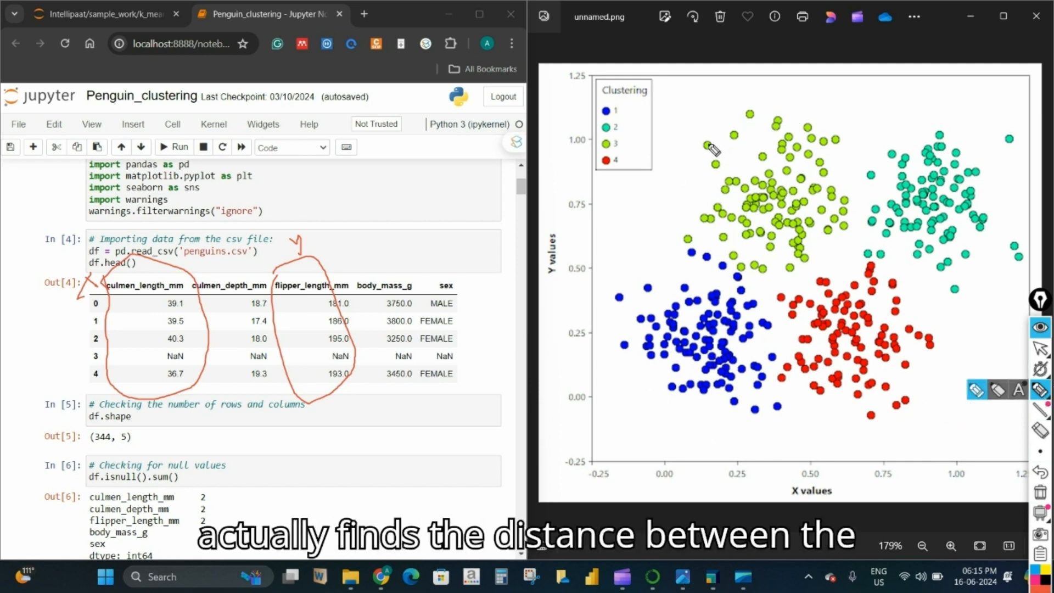
- Draw red distance lines between neighbouring points in cluster 3 and blue lines linking them to a marked centroid
left_click_drag(708, 145, 749, 114)
left_click_drag(709, 145, 733, 136)
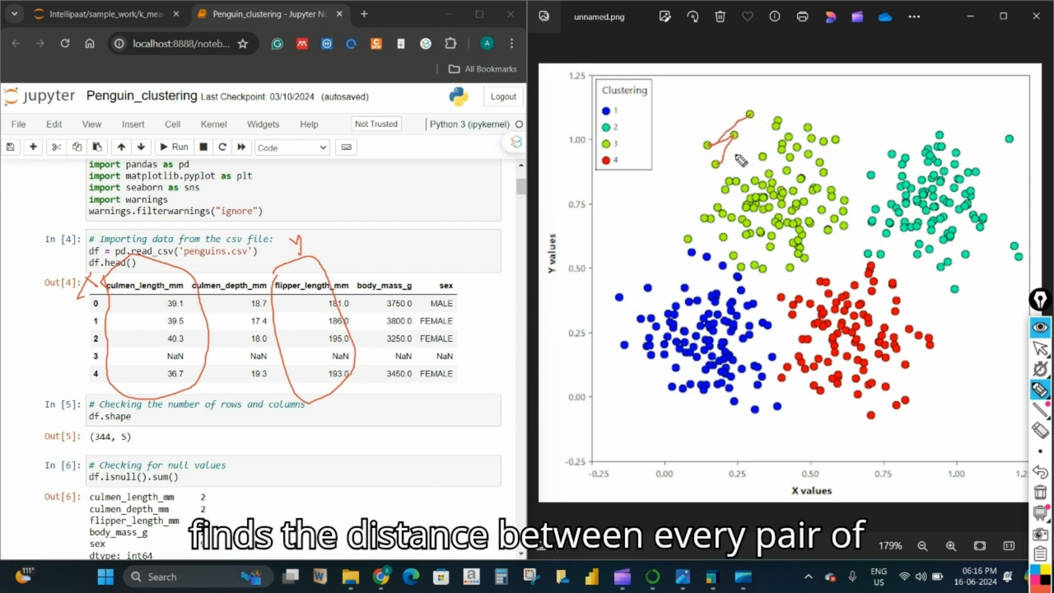
mouse_move(1035, 396)
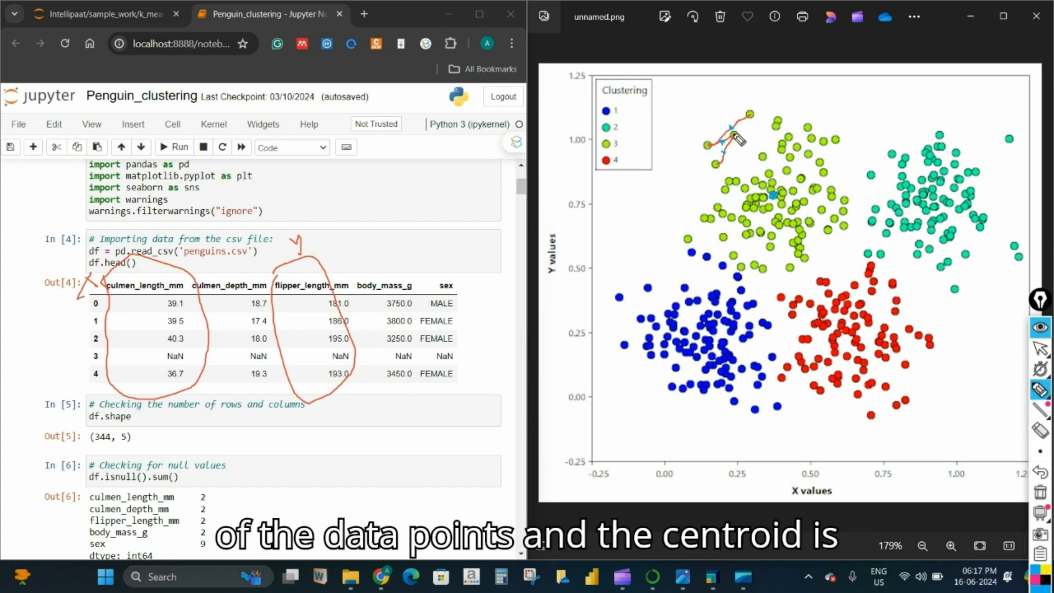
mouse_move(732, 130)
left_mouse_down()
mouse_move(772, 192)
mouse_move(736, 134)
left_mouse_up()
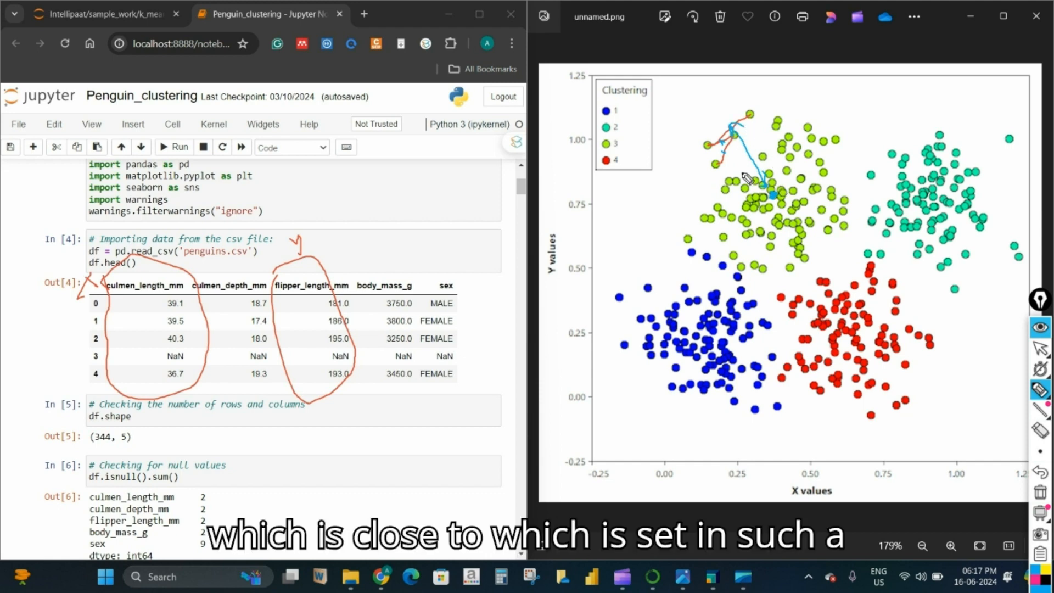
left_click_drag(726, 144, 769, 195)
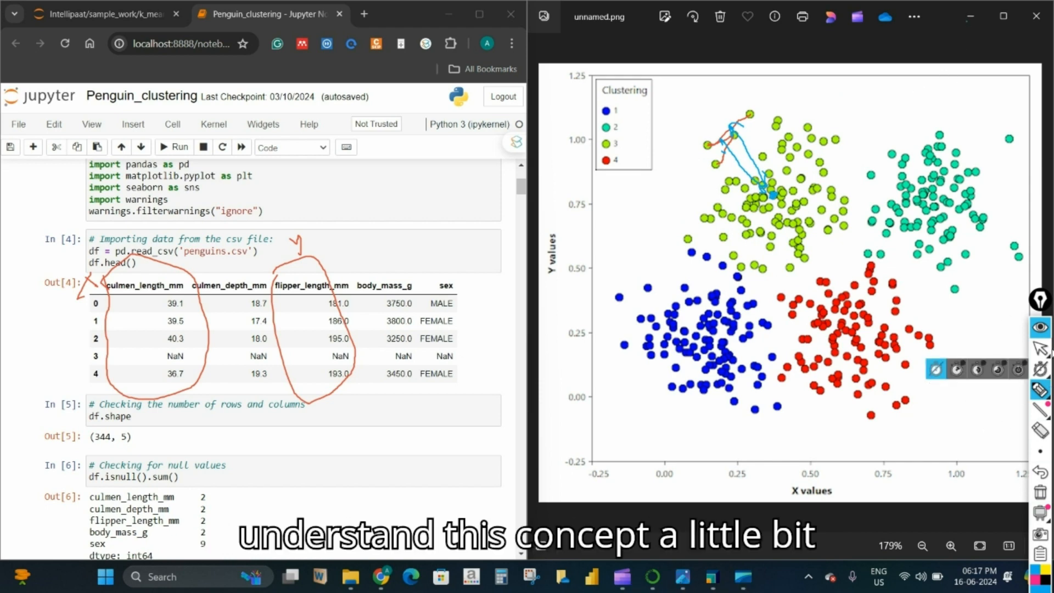
- Hide the unnamed.png cluster plot and bring up the animated clustering image with the red centroids
left_click(1040, 348)
left_click(976, 24)
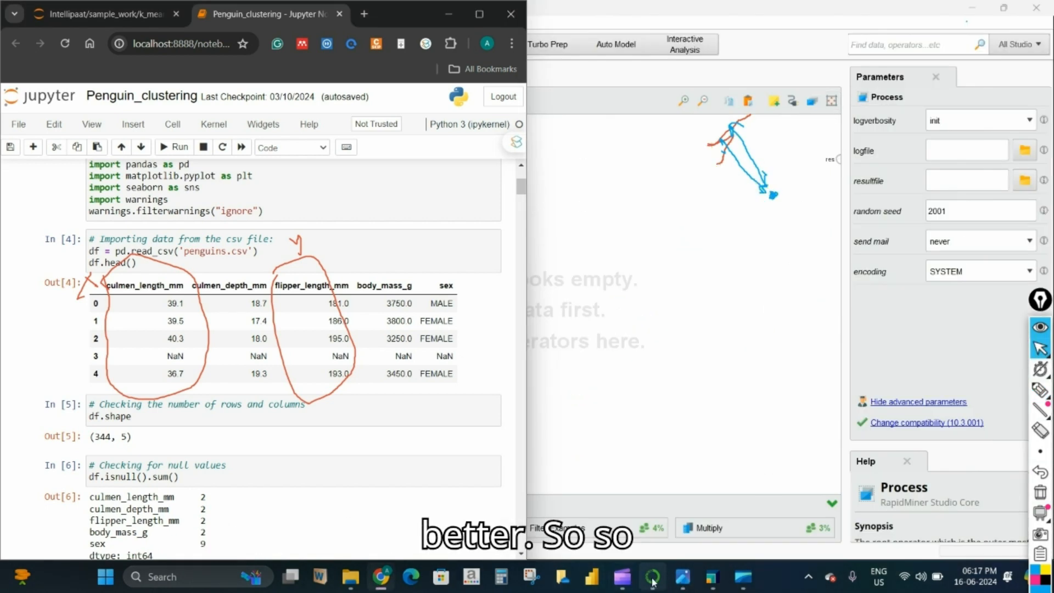
mouse_move(683, 576)
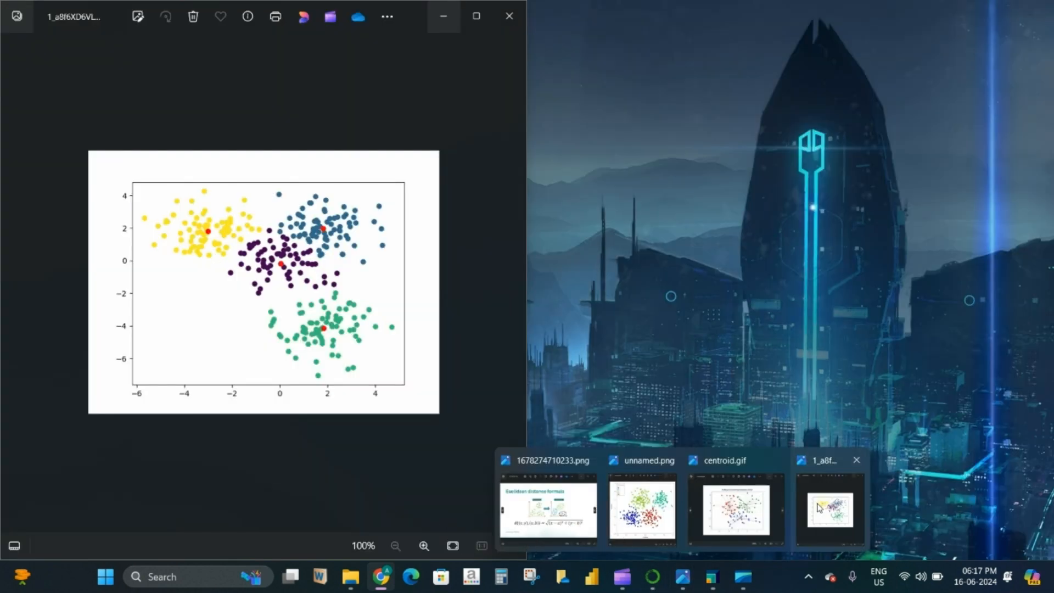
left_click(804, 516)
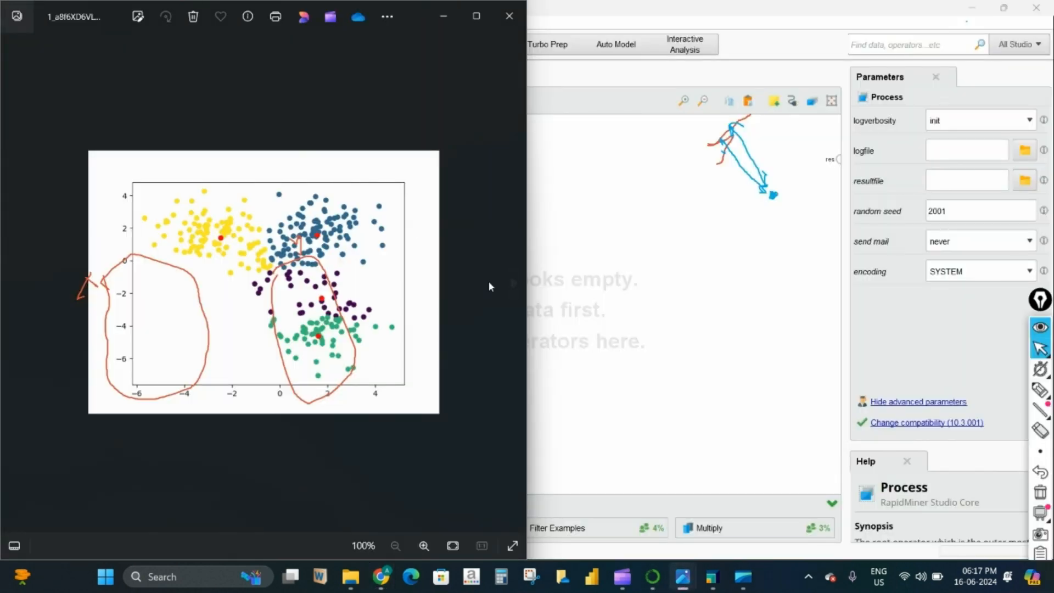
- Erase the two column circles covering the clustering animation and maximize the animation's window
left_click(1040, 429)
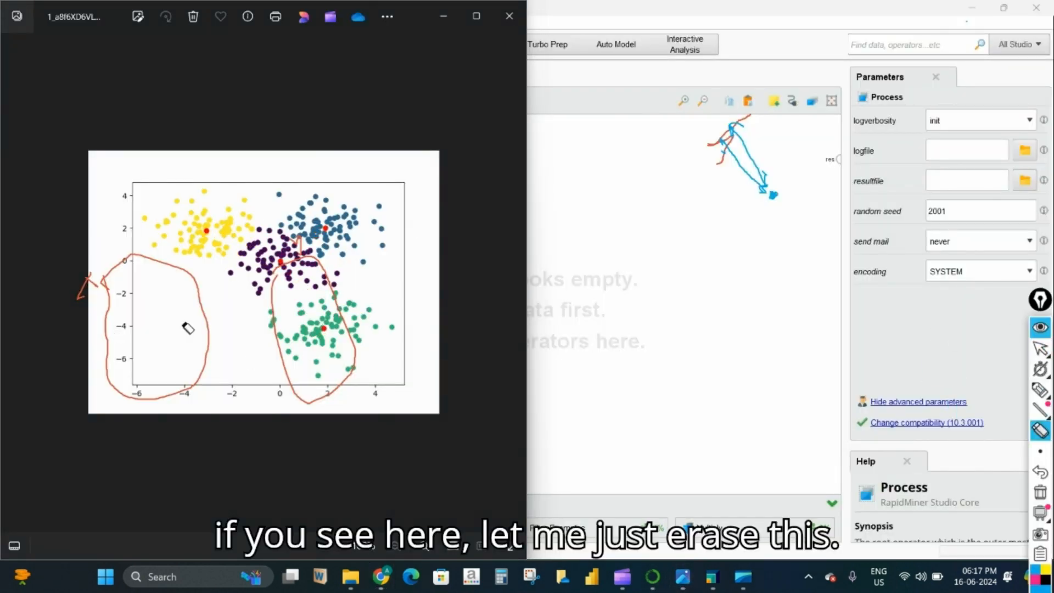
left_click_drag(188, 324, 297, 330)
left_click(1040, 347)
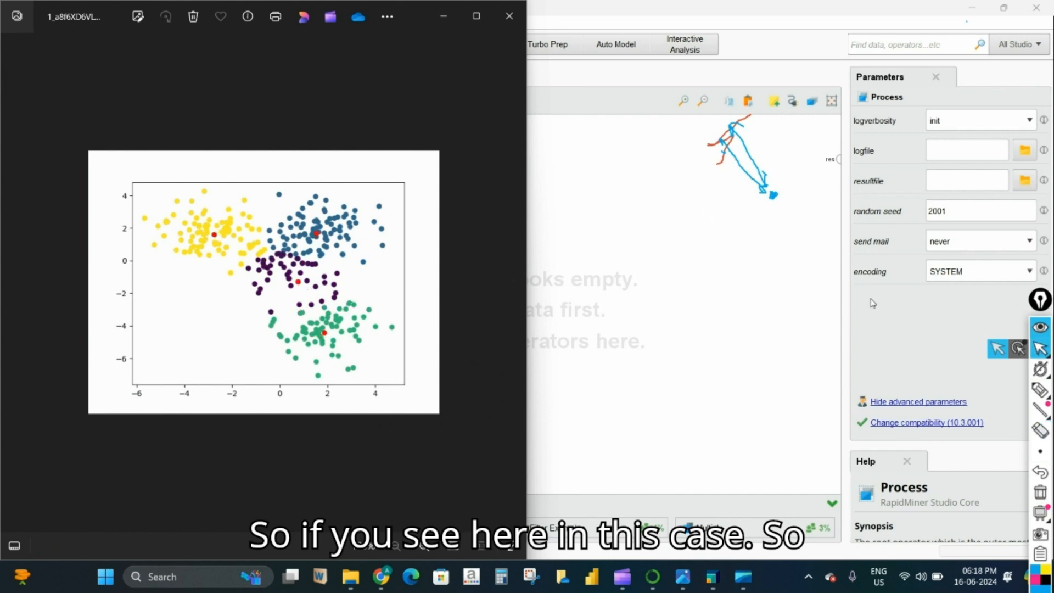
left_click(476, 16)
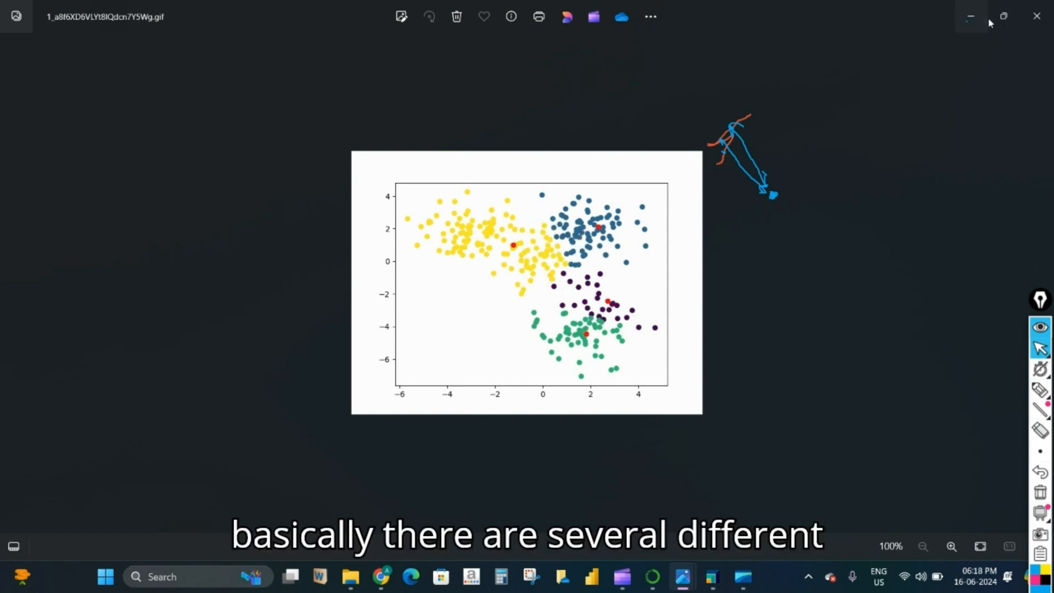
- Put away the maximized clustering animation and erase the remaining red and blue annotation lines
left_click(1037, 16)
left_click(1040, 430)
mouse_move(722, 177)
left_mouse_down()
mouse_move(746, 200)
mouse_move(744, 129)
left_mouse_up()
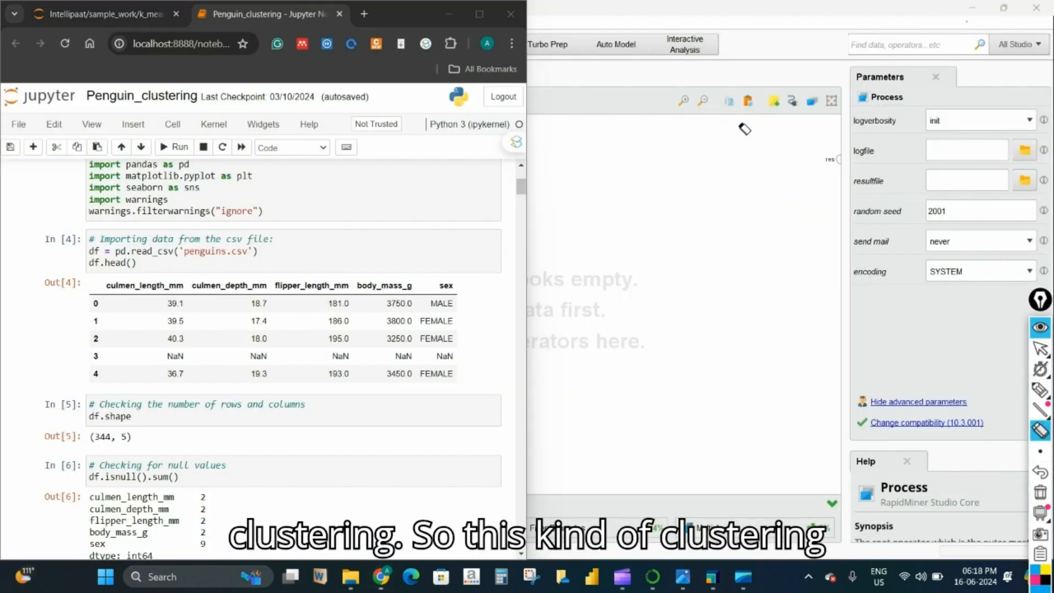
left_click(1039, 348)
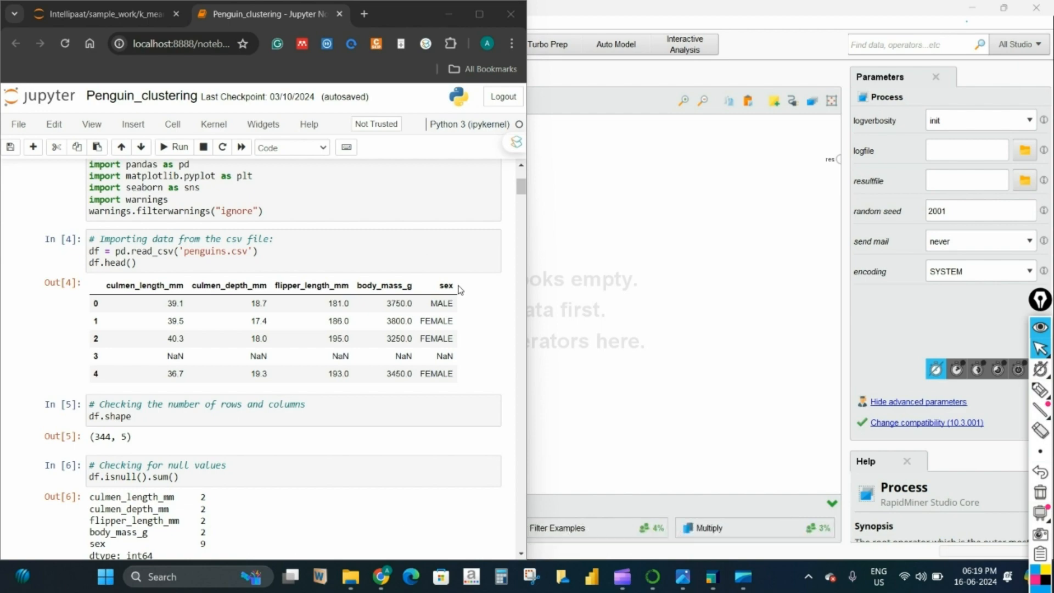
- Arrange the Penguin_clustering notebook and the clustering animation side by side on the desktop
left_click_drag(396, 17, 371, 17)
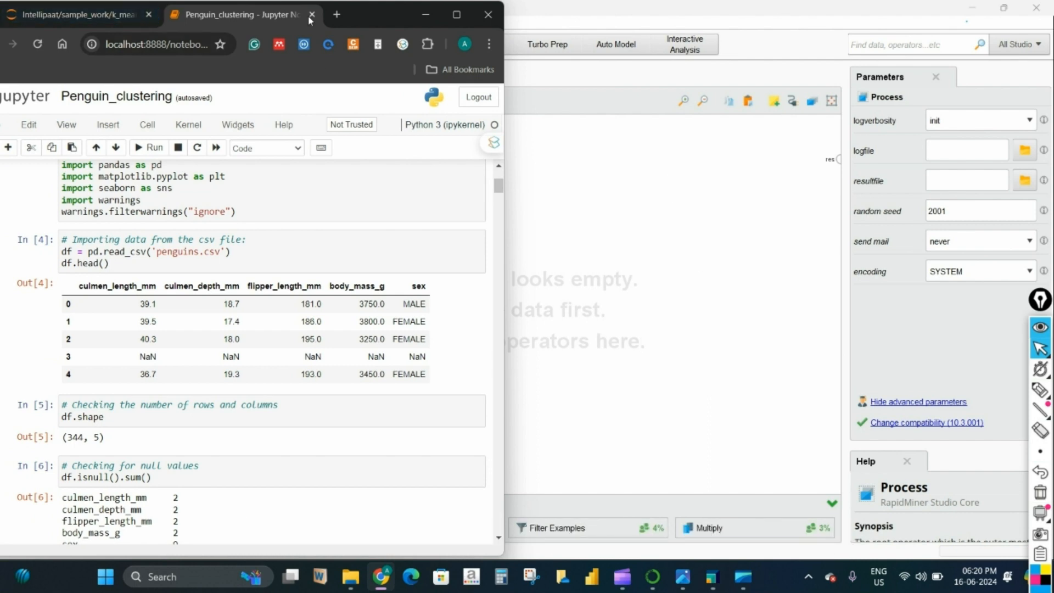
mouse_move(370, 15)
left_mouse_down()
mouse_move(412, 10)
mouse_move(327, 24)
mouse_move(362, 34)
left_mouse_up()
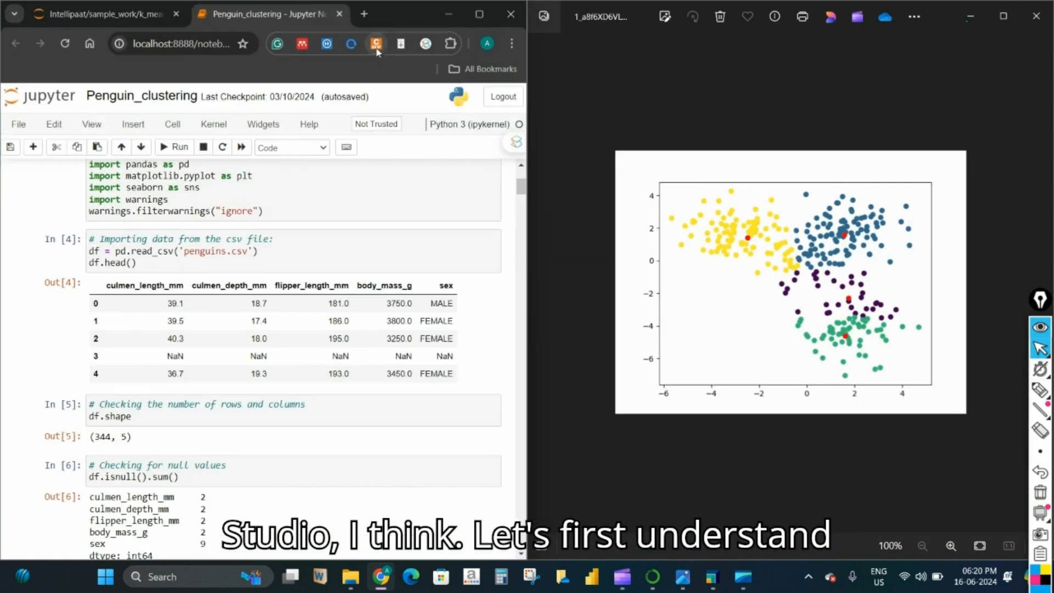
- Review the notebook's dataset description, library imports and the first rows of penguins.csv
scroll(277, 183, "up", 5)
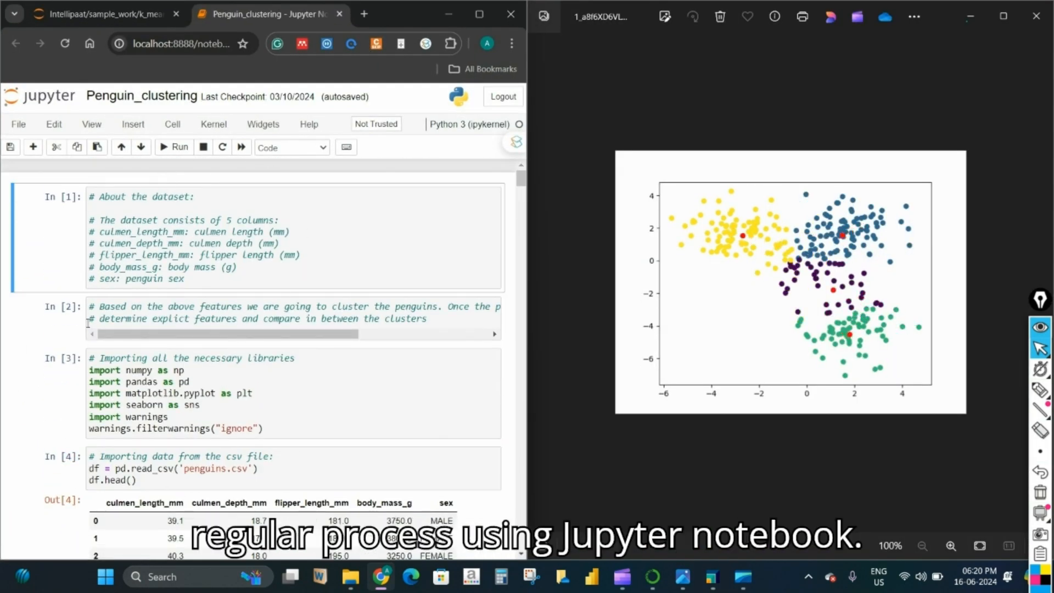
scroll(265, 189, "down", 7)
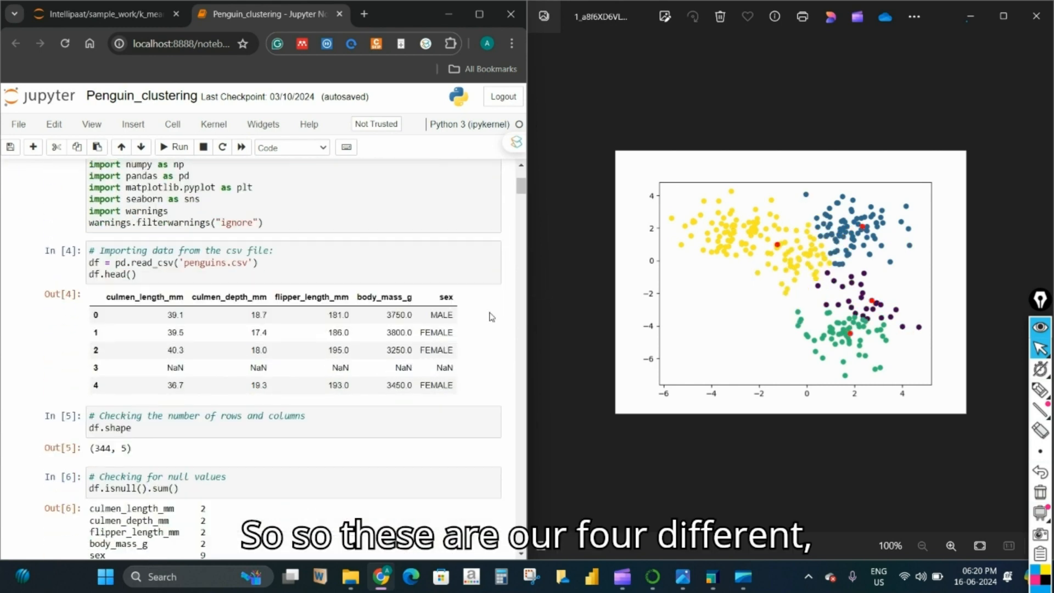
scroll(266, 189, "up", 2)
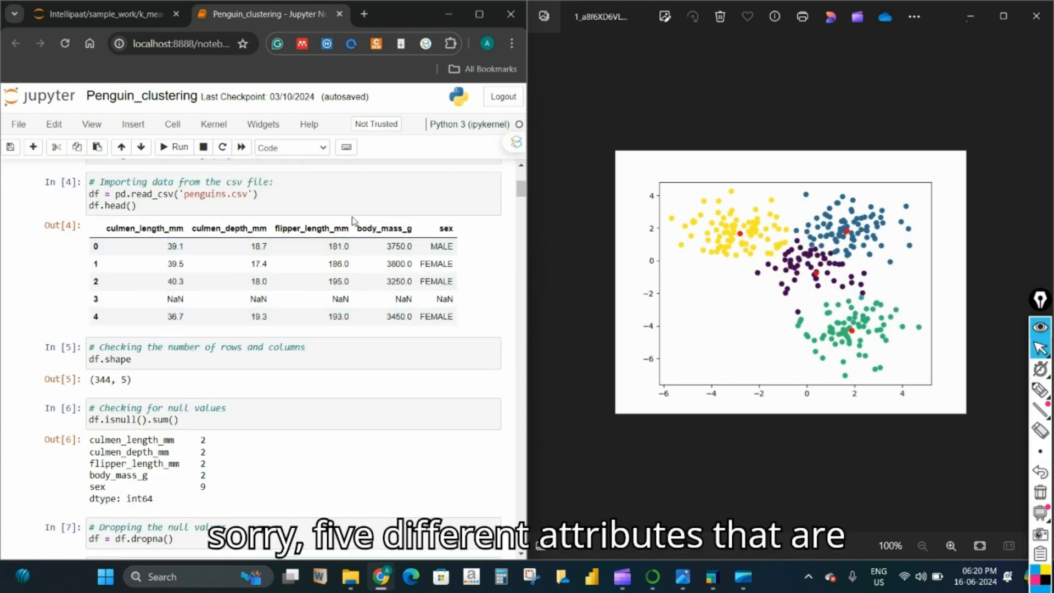
scroll(257, 223, "up", 1)
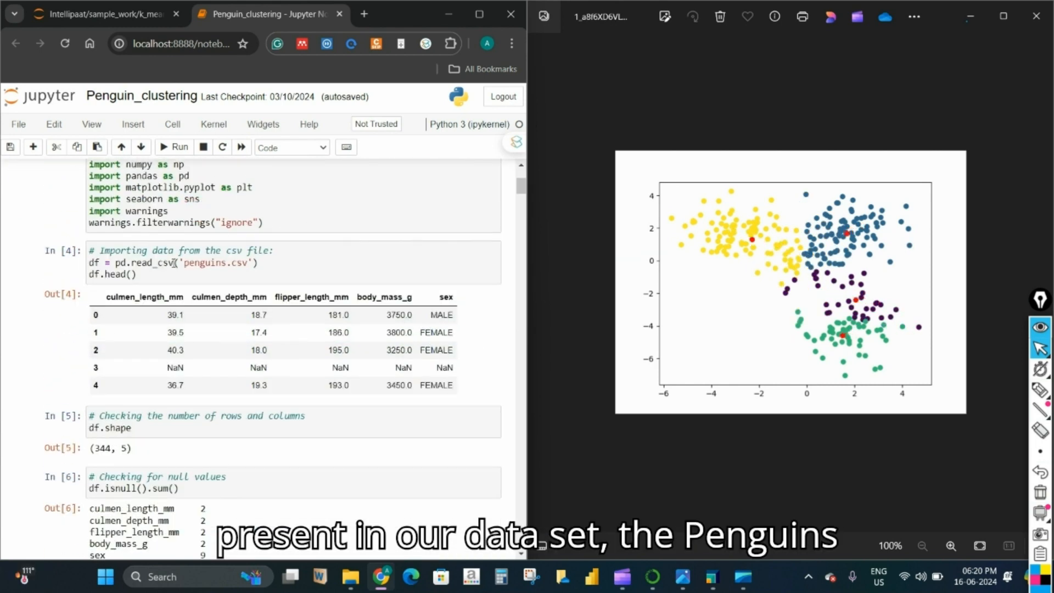
scroll(241, 247, "down", 2)
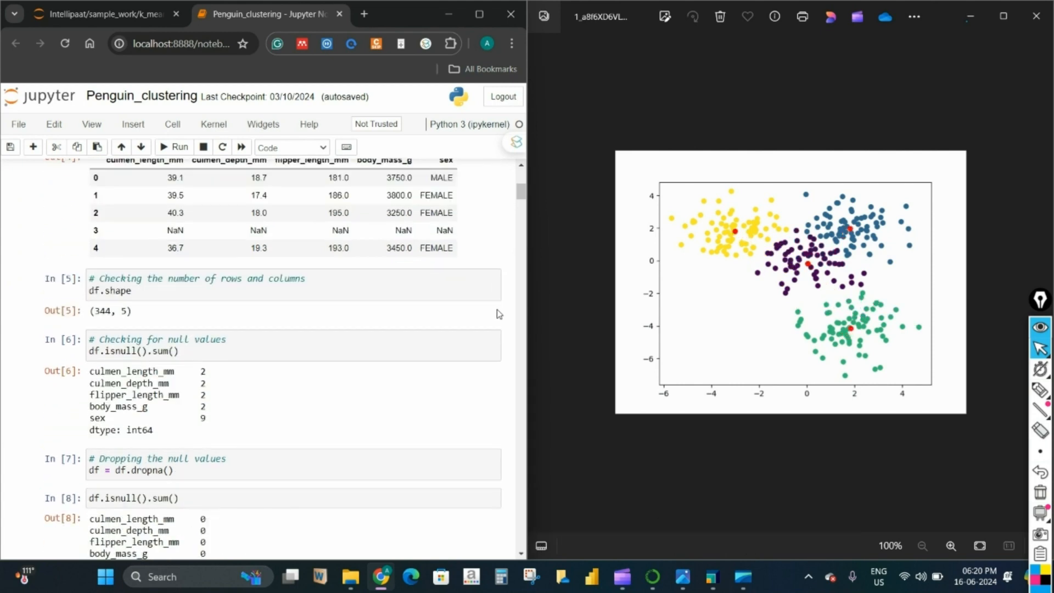
scroll(496, 314, "up", 1)
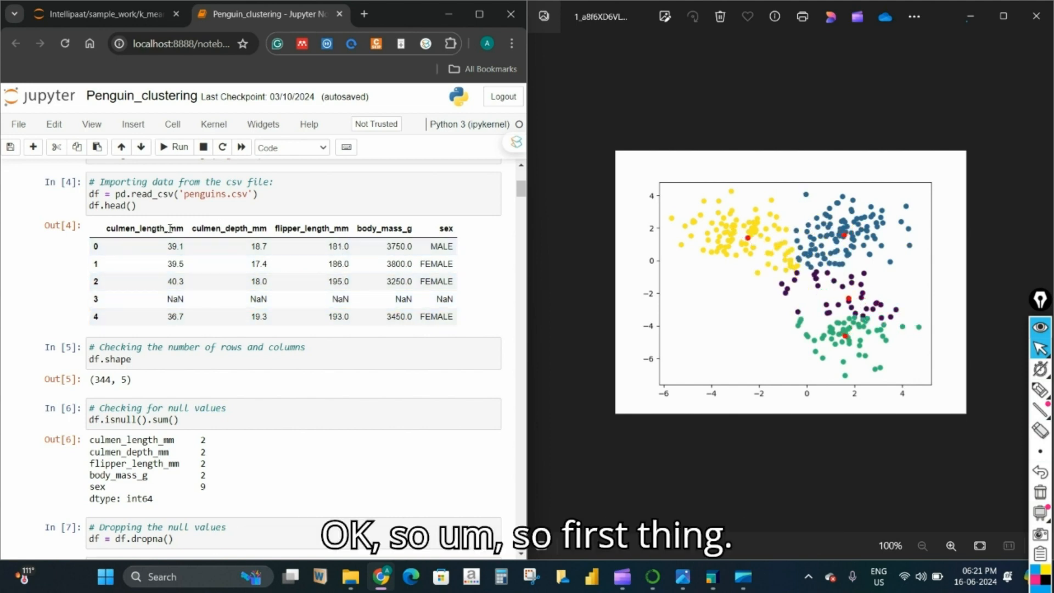
scroll(386, 327, "down", 1)
scroll(386, 327, "up", 1)
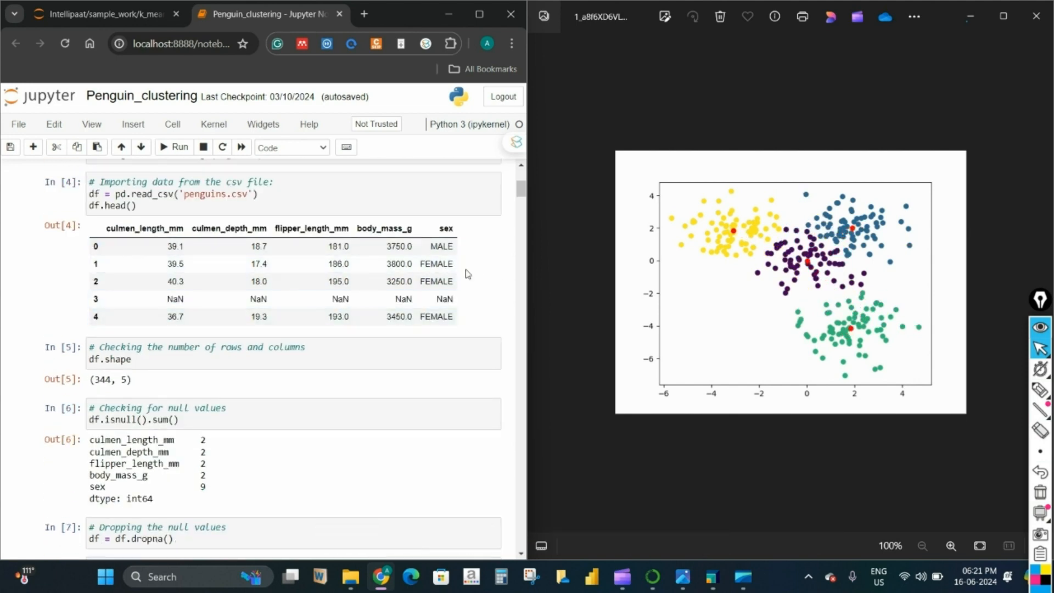
- Examine the notebook's data loading, row and column check, and the cells that find and drop null values
scroll(522, 274, "up", 5)
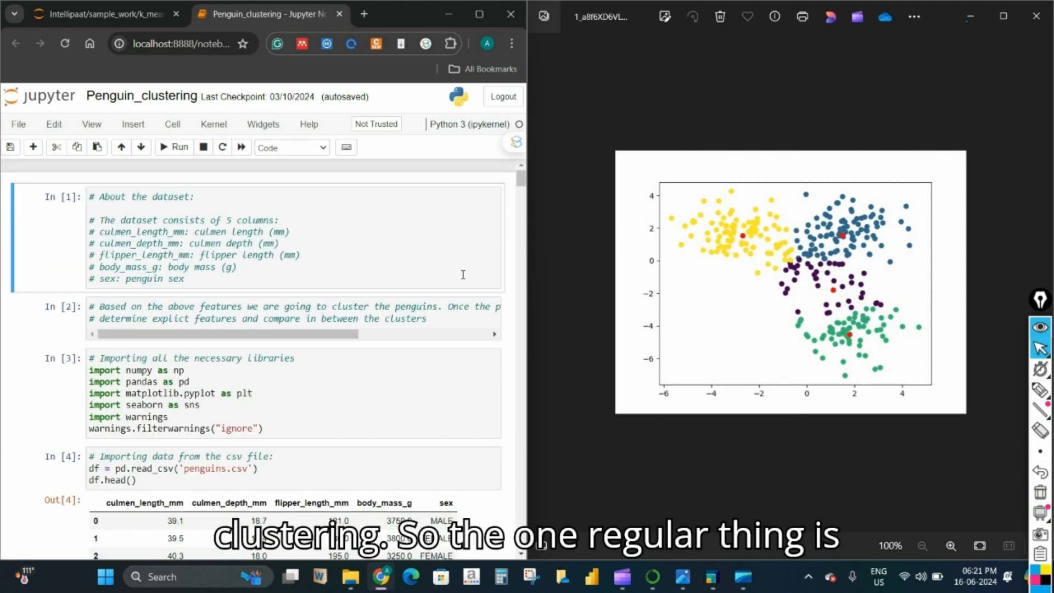
scroll(475, 276, "down", 4)
scroll(472, 263, "down", 1)
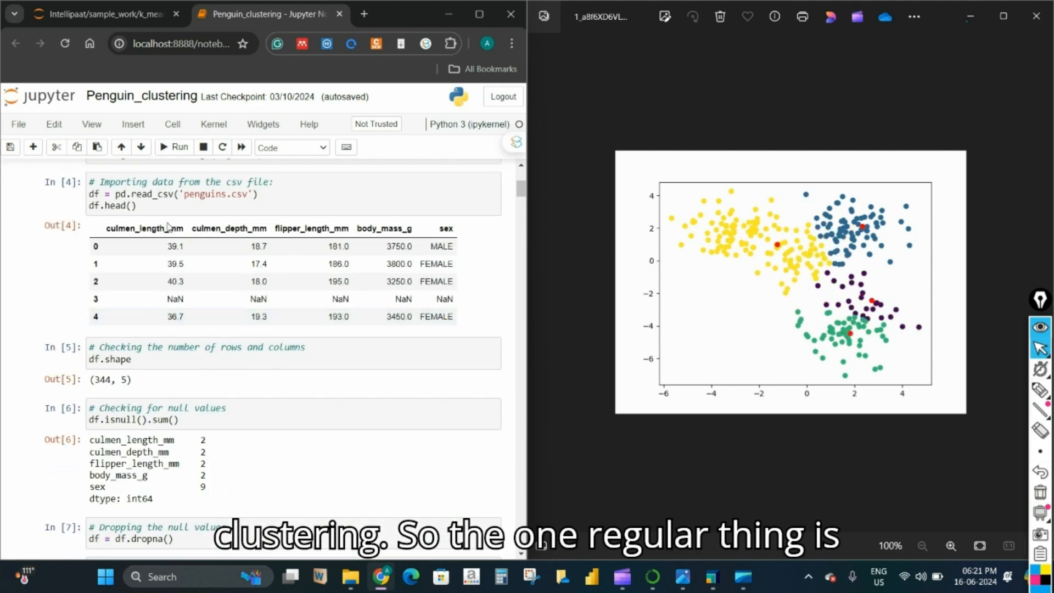
scroll(458, 351, "down", 2)
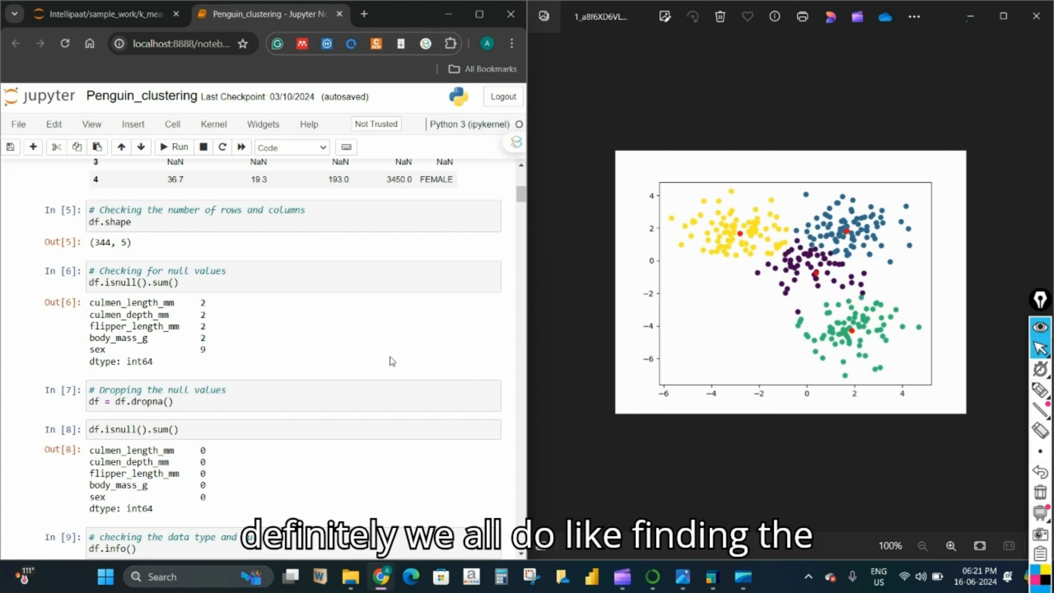
scroll(431, 329, "up", 2)
scroll(460, 462, "up", 1)
scroll(285, 360, "down", 4)
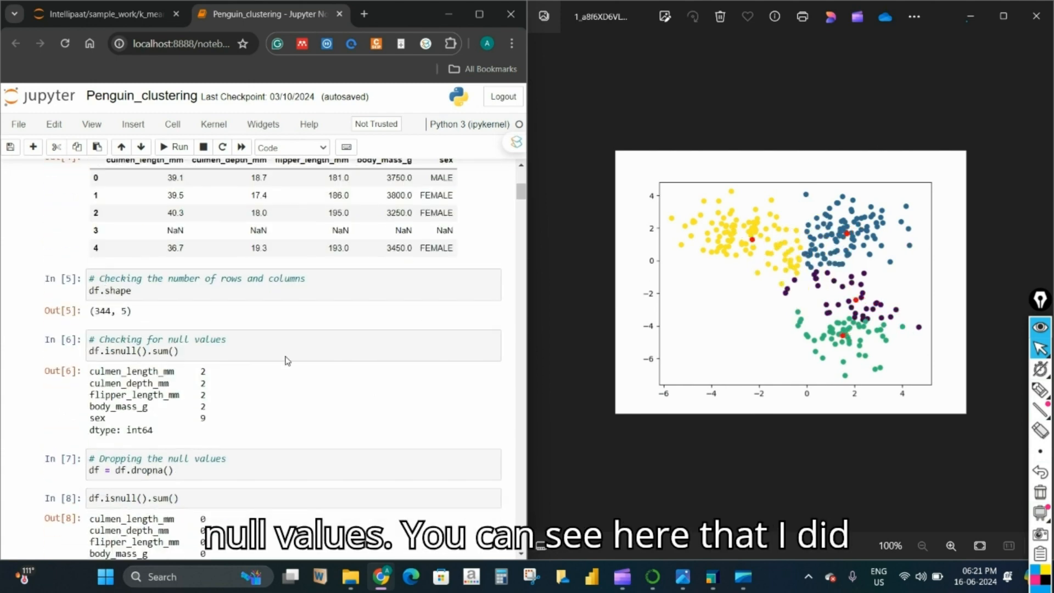
- Examine the box plots used to check for outliers and the code treating outliers in flipper_length_mm
scroll(458, 406, "down", 7)
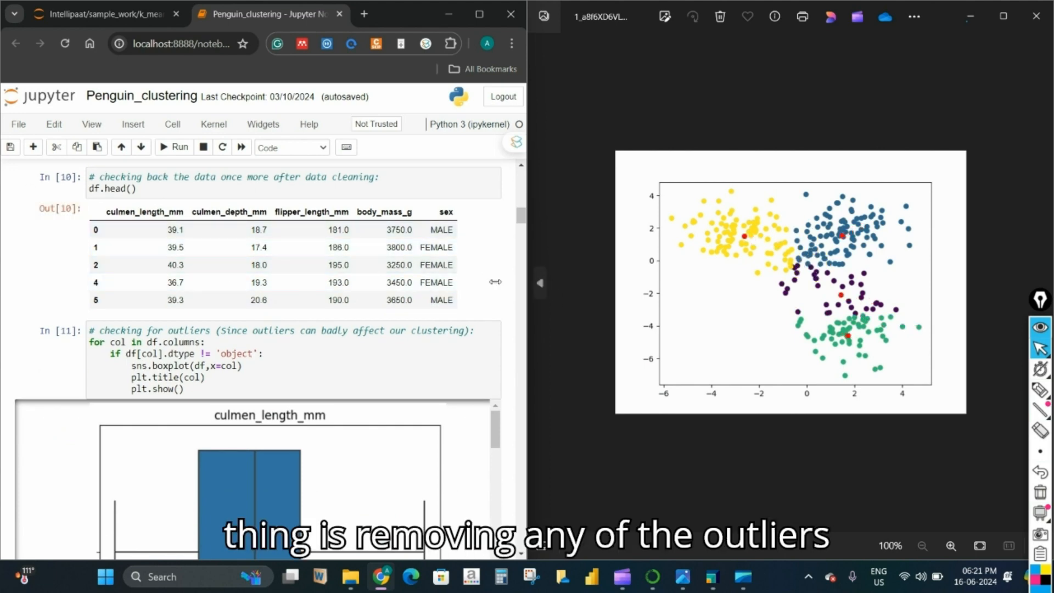
scroll(439, 289, "down", 3)
scroll(439, 290, "down", 12)
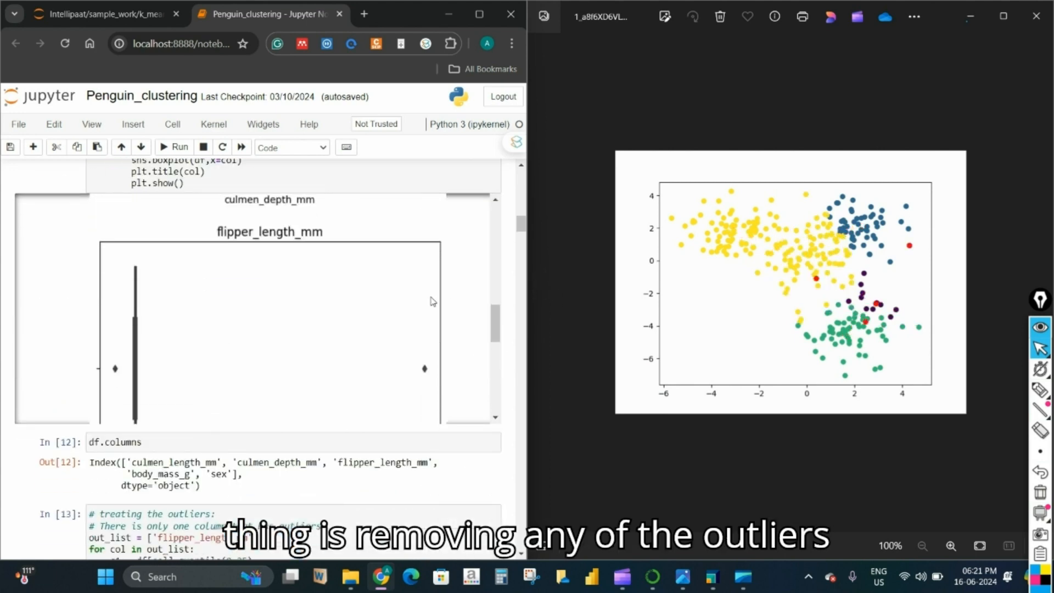
scroll(510, 366, "down", 5)
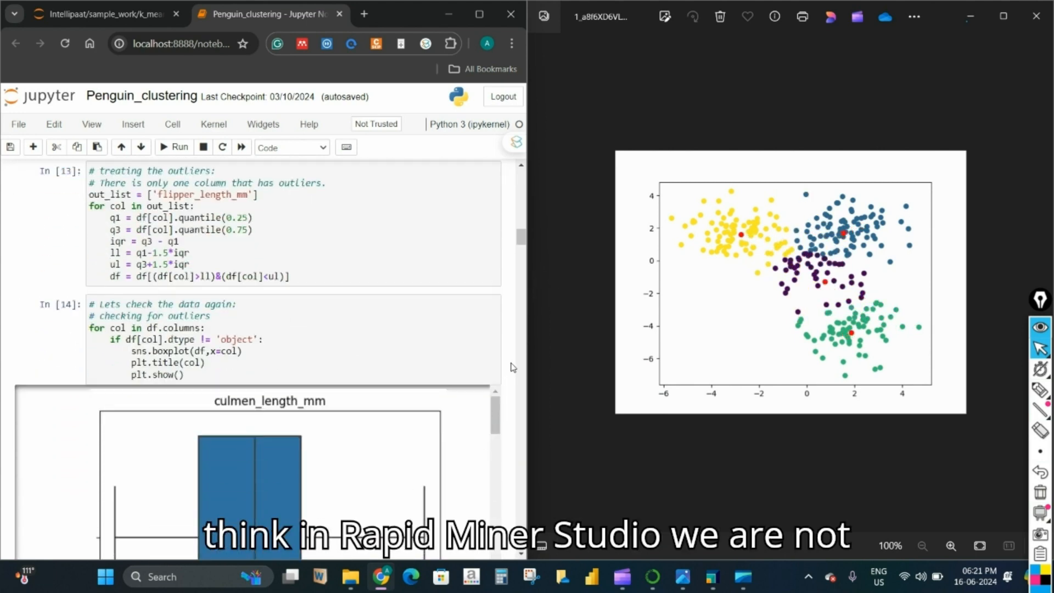
scroll(508, 356, "up", 6)
scroll(509, 356, "up", 2)
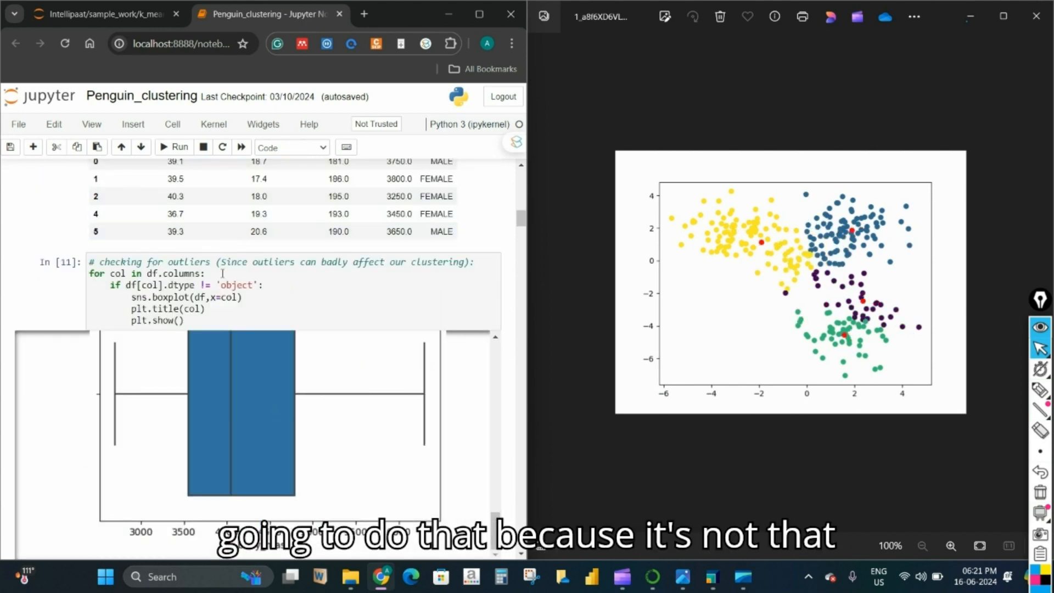
scroll(514, 285, "down", 5)
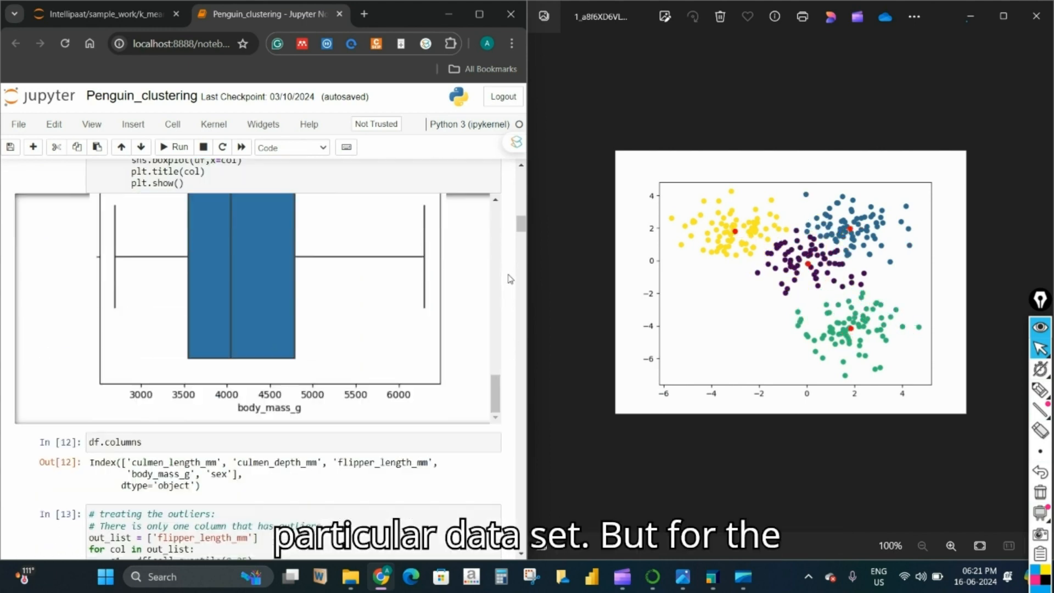
scroll(510, 279, "down", 3)
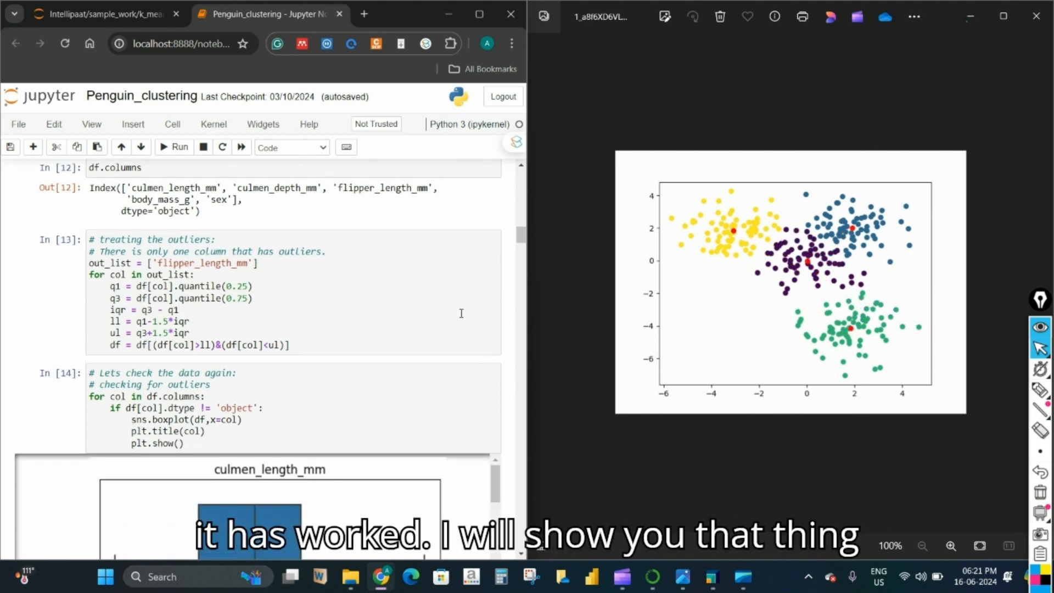
- Examine the df.head() rows with the categorical sex column and the get_dummies cell that one-hot encodes it
scroll(511, 304, "down", 10)
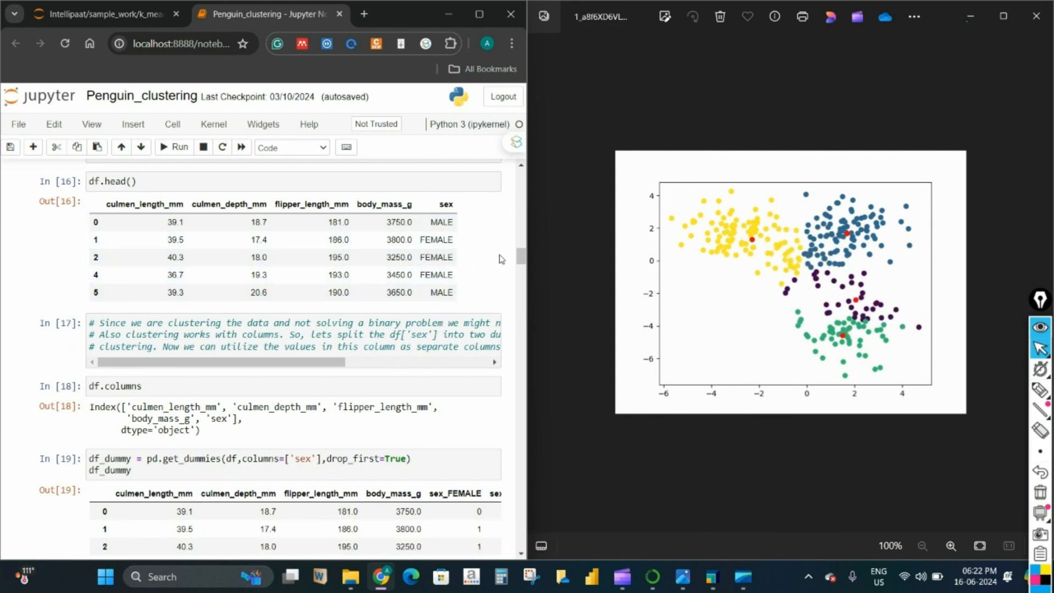
scroll(512, 278, "down", 1)
scroll(512, 278, "up", 2)
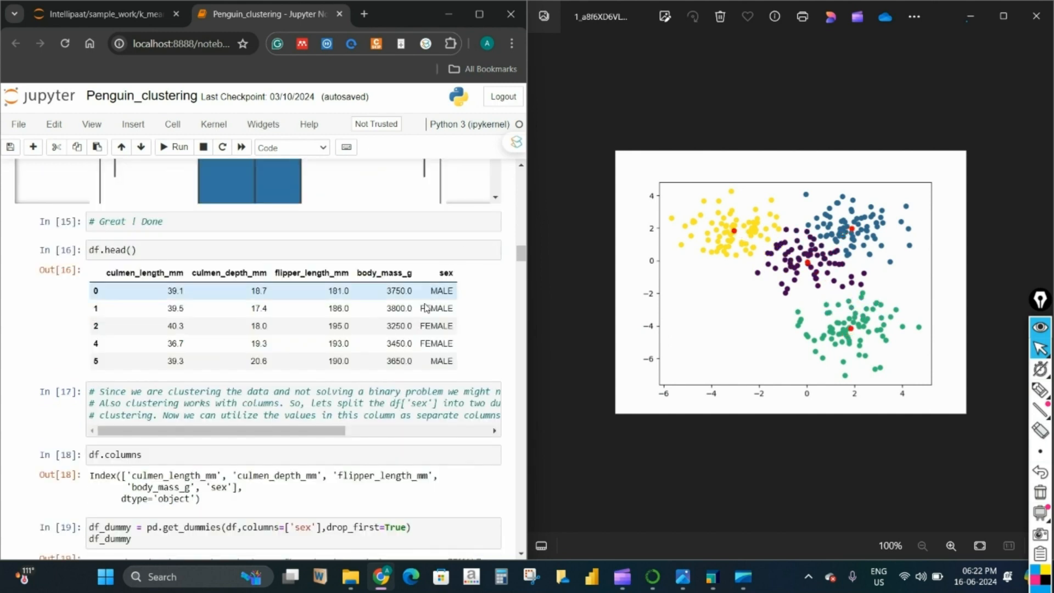
scroll(496, 360, "down", 6)
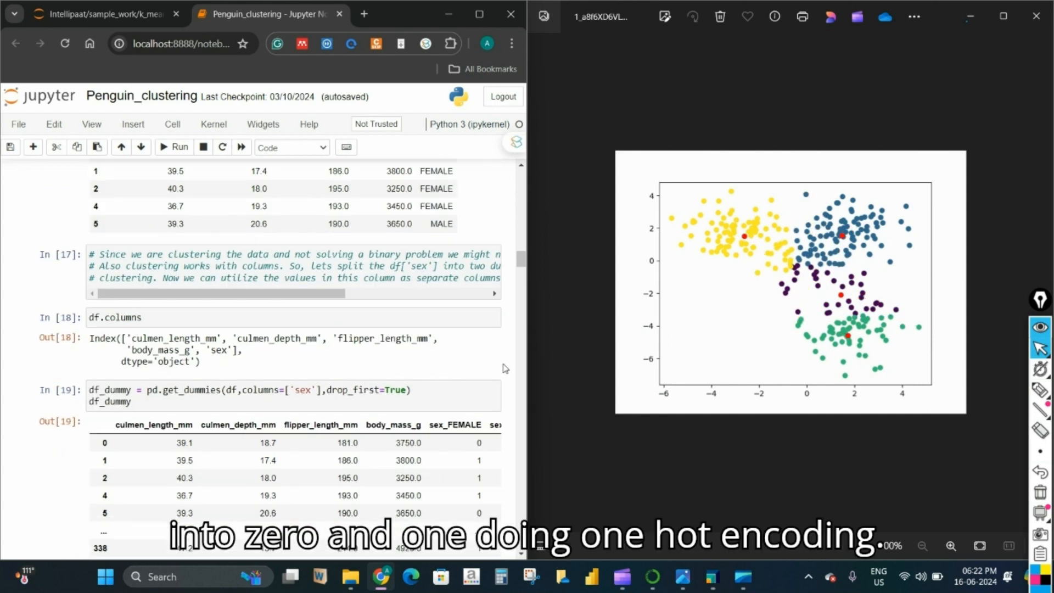
left_click_drag(307, 458, 423, 469)
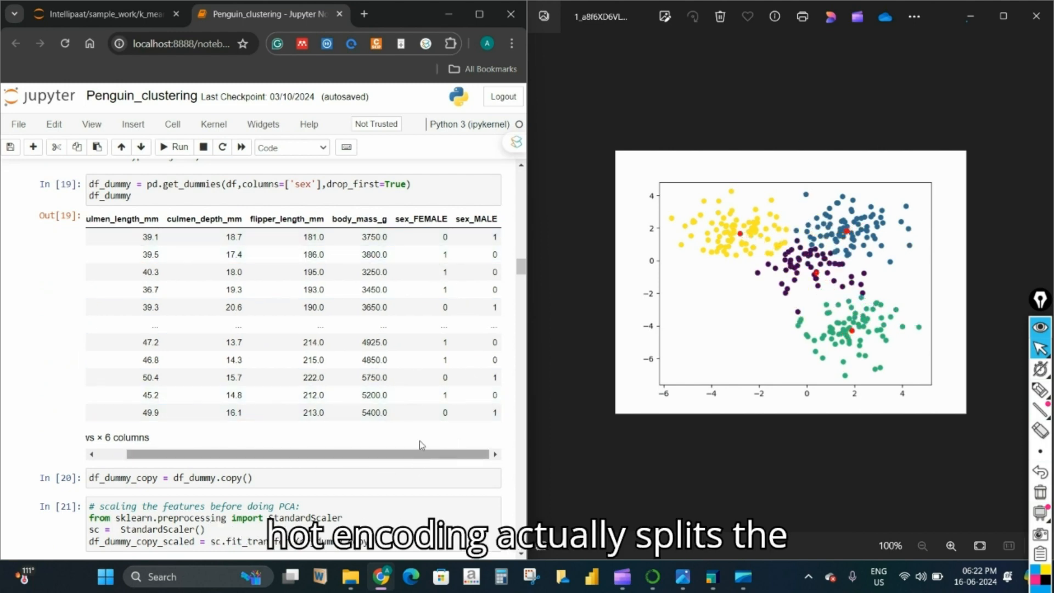
scroll(442, 275, "left", 1)
scroll(452, 353, "up", 3)
scroll(452, 353, "up", 3)
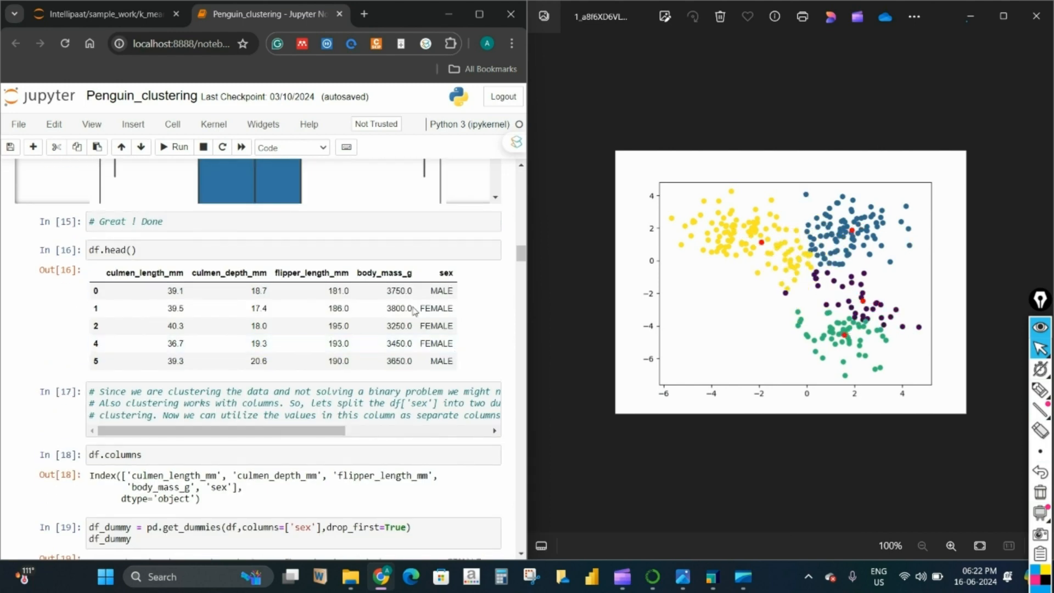
- Examine the df_dummy table across its full width, comparing the measurement columns with sex_FEMALE and sex_MALE
scroll(480, 423, "down", 7)
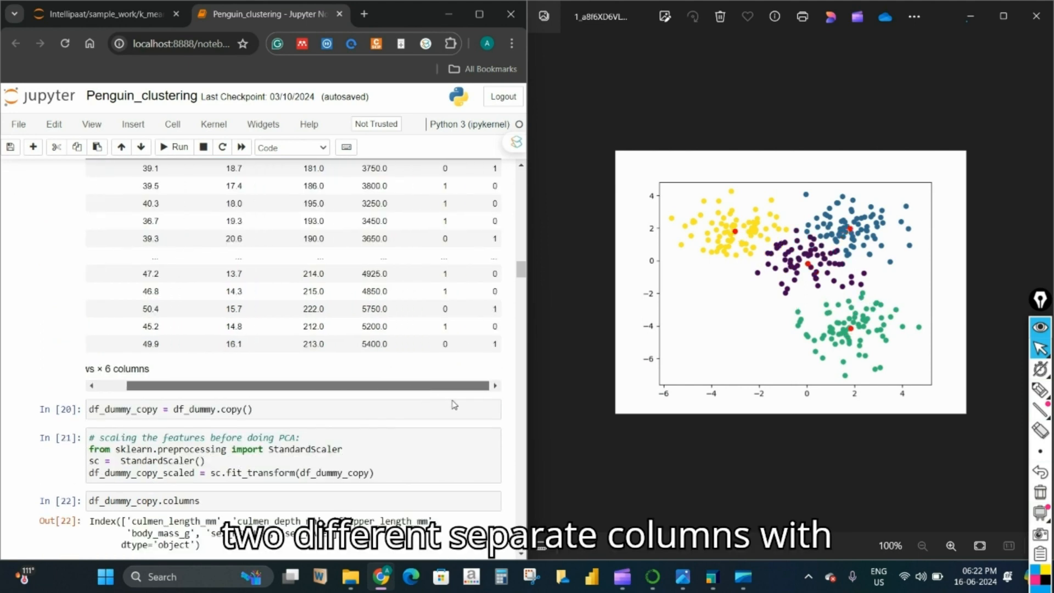
scroll(467, 424, "up", 1)
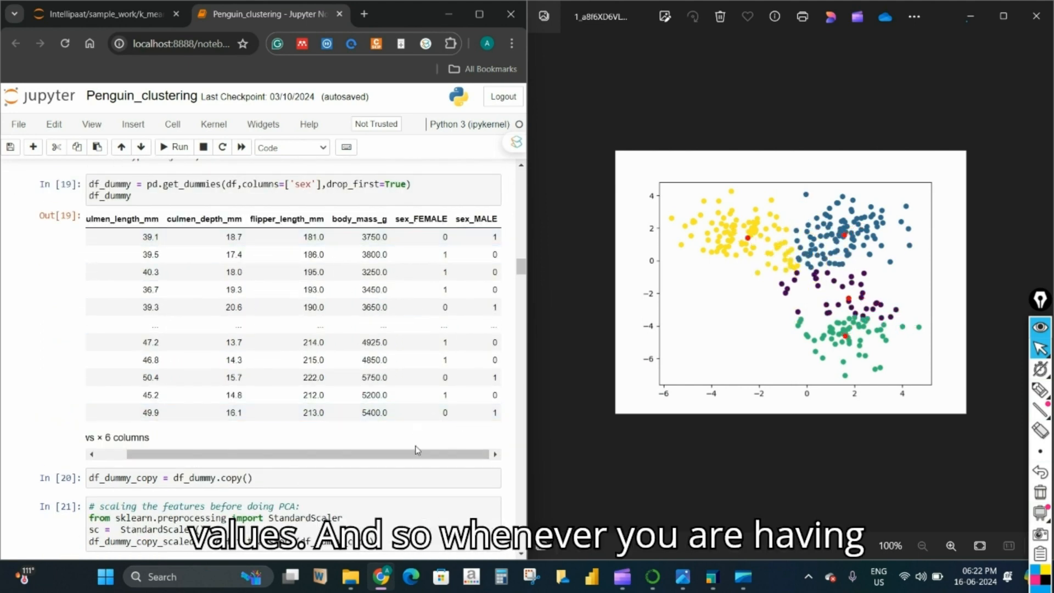
scroll(395, 439, "left", 2)
scroll(378, 455, "right", 2)
scroll(384, 461, "left", 2)
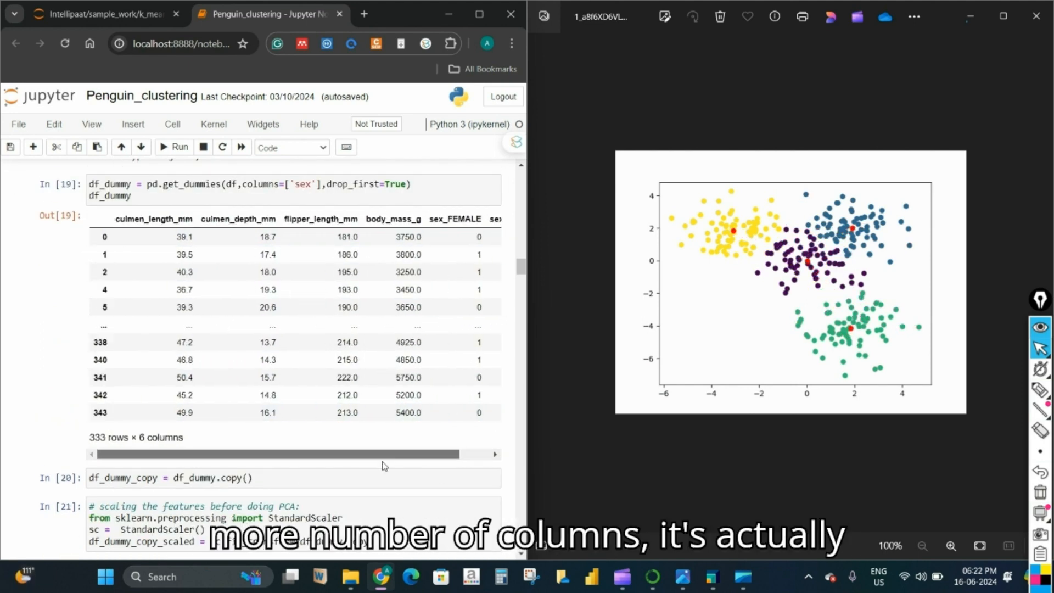
scroll(395, 467, "right", 2)
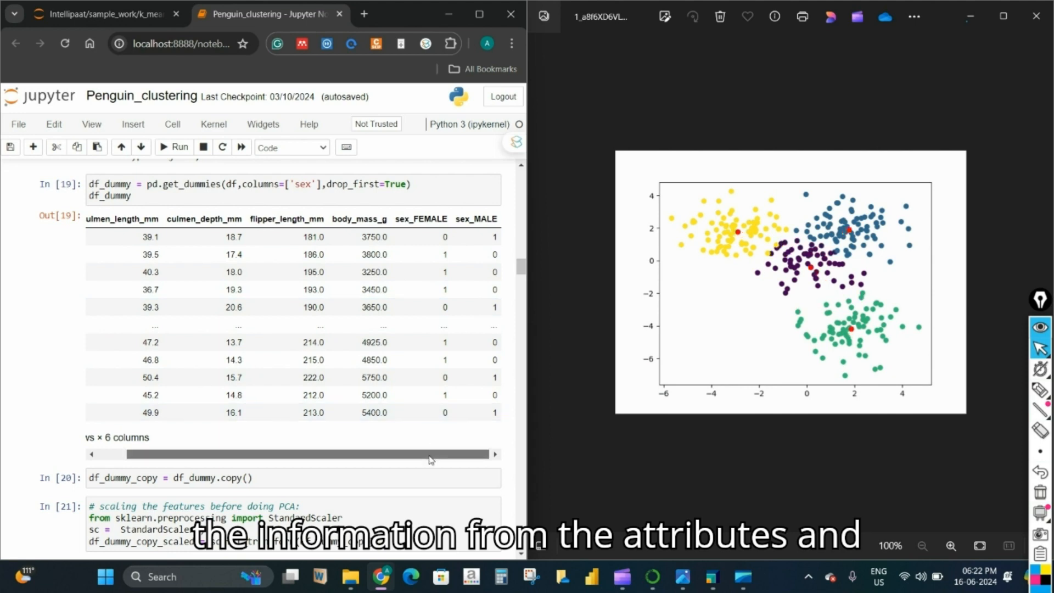
scroll(411, 461, "left", 2)
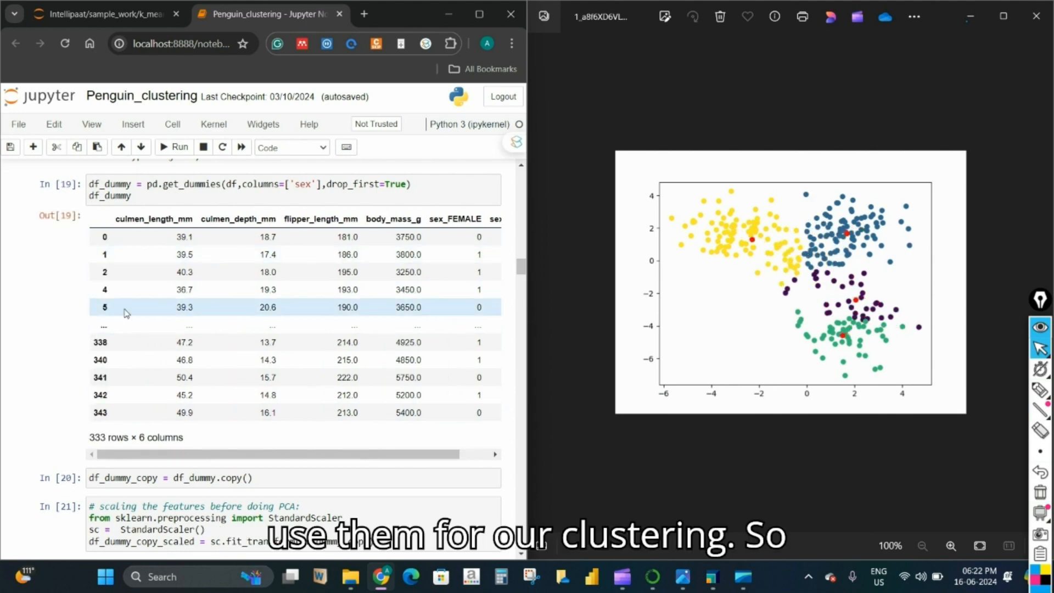
- Bring up the cluster scatter plot unnamed.png beside the notebook
scroll(26, 395, "down", 4)
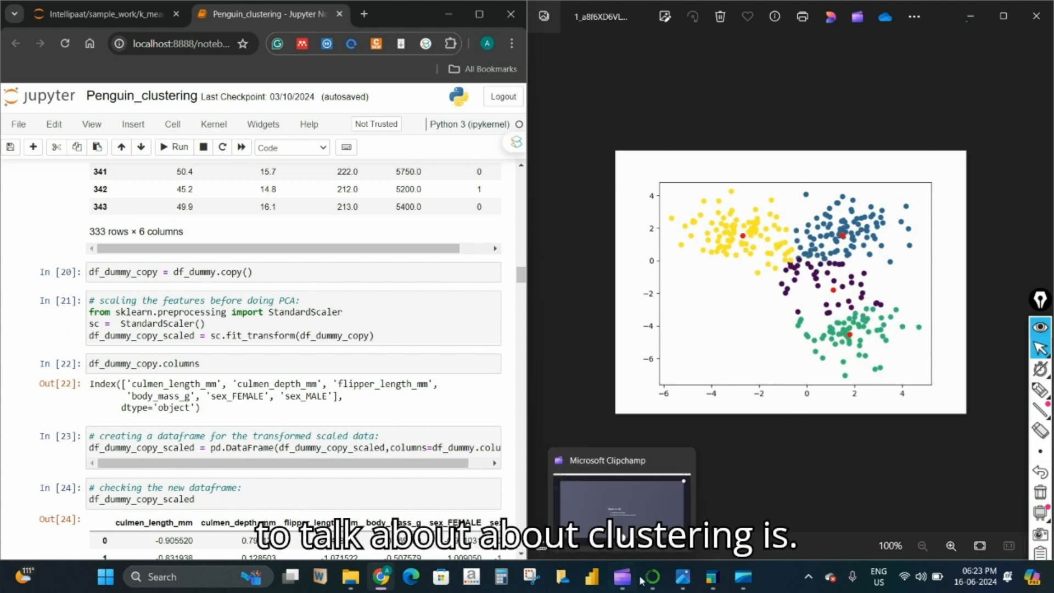
mouse_move(683, 576)
left_click(642, 502)
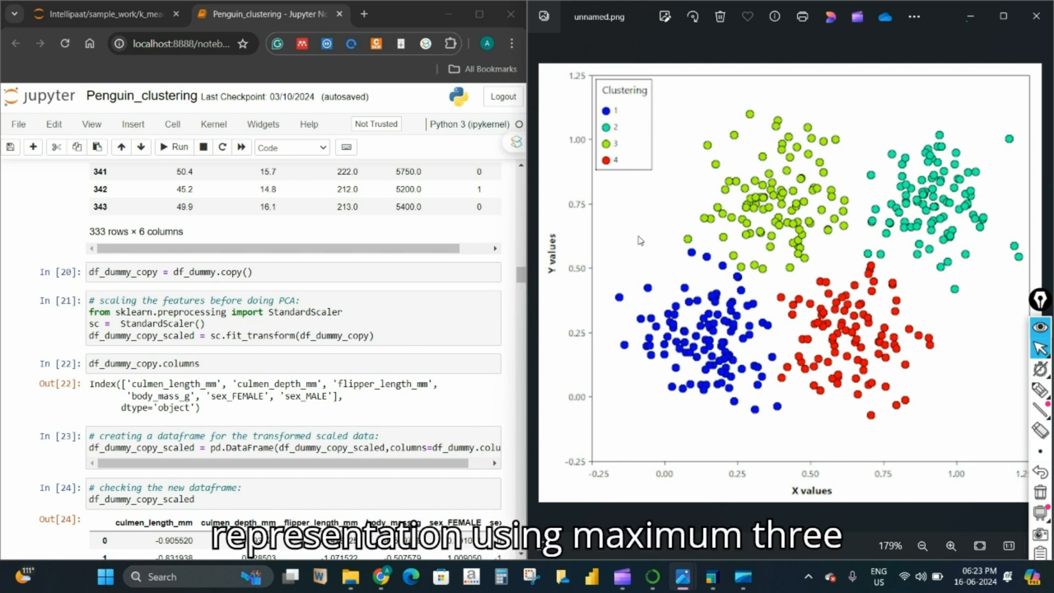
- Compare the two-axis cluster plot with the notebook's attribute tables and the cells introducing PCA
scroll(468, 301, "up", 5)
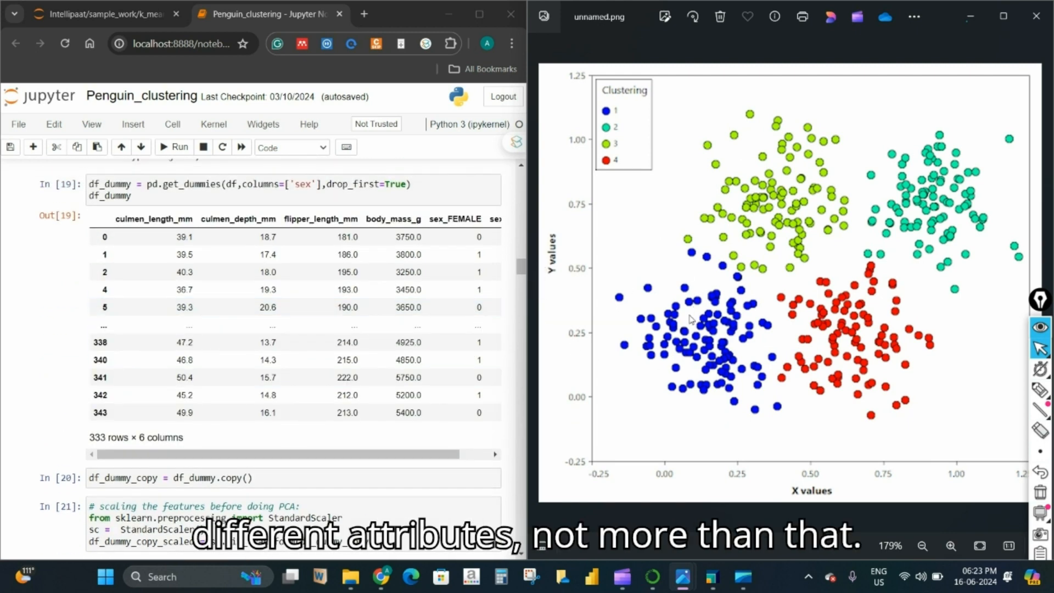
scroll(491, 324, "up", 8)
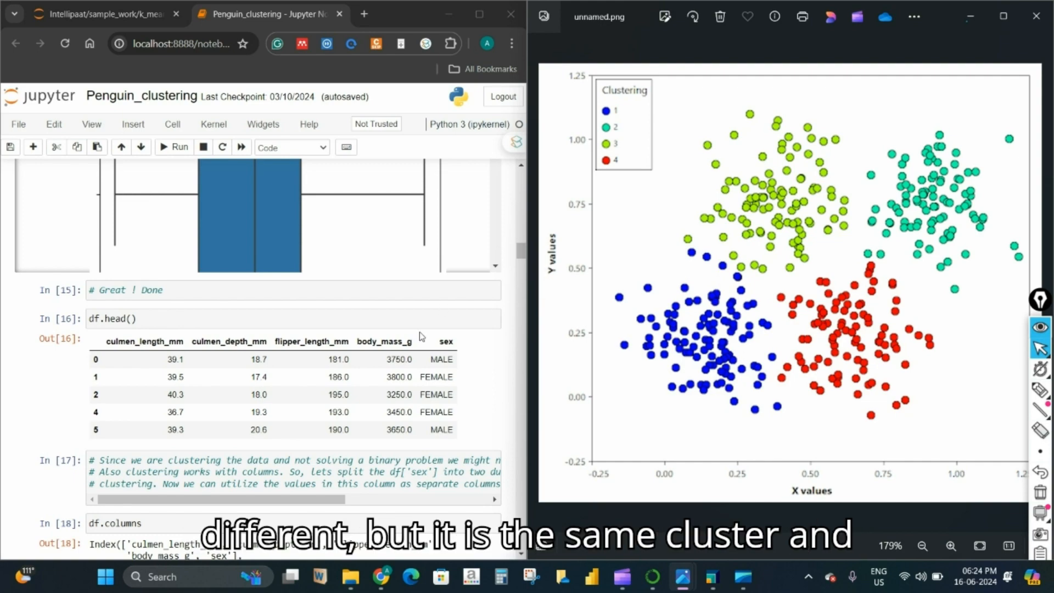
scroll(488, 363, "down", 10)
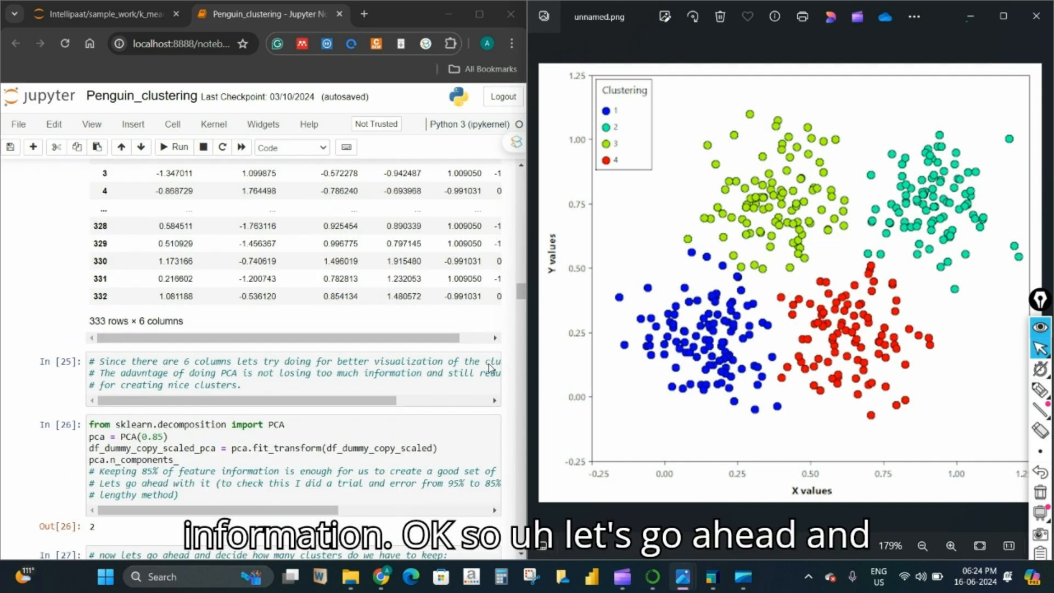
scroll(489, 364, "down", 8)
scroll(186, 306, "up", 7)
scroll(299, 361, "up", 3)
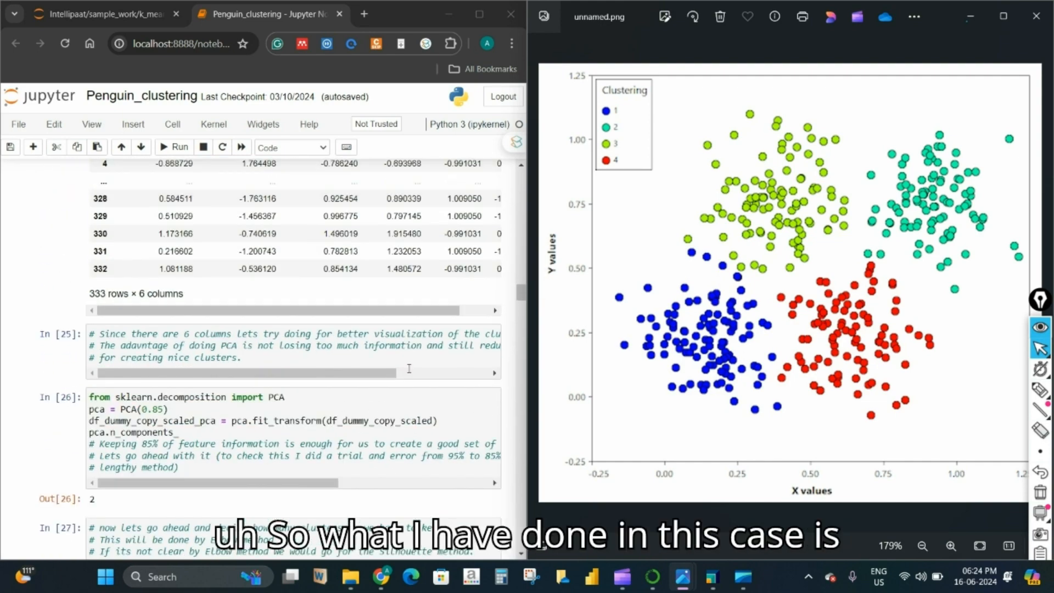
scroll(797, 356, "down", 2)
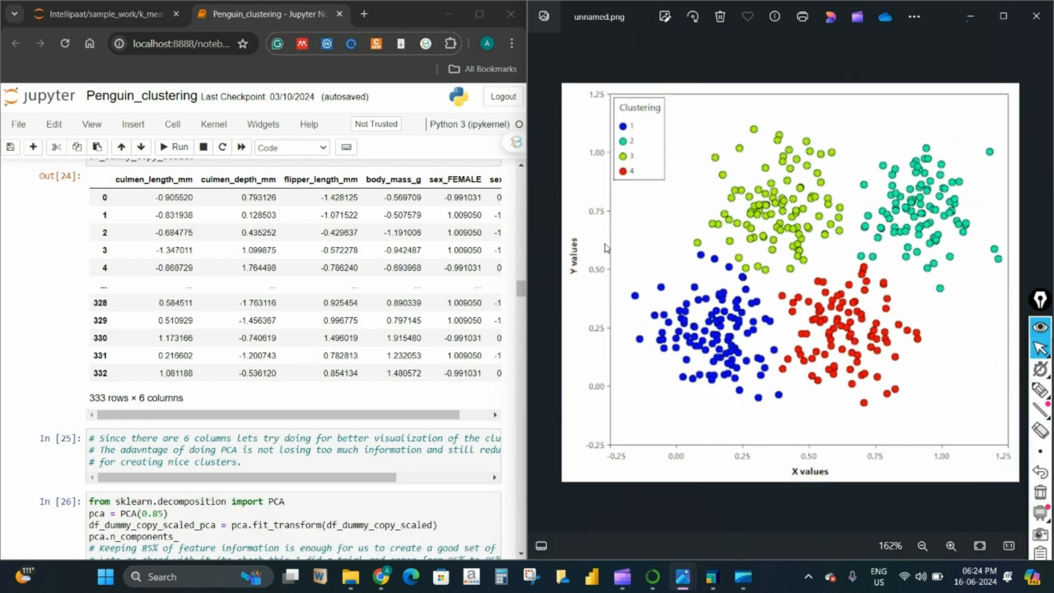
- Review the original df.head() attributes against the one-hot encoded df_dummy table, including its sex_FEMALE and sex_MALE columns
scroll(301, 364, "up", 7)
scroll(302, 363, "up", 6)
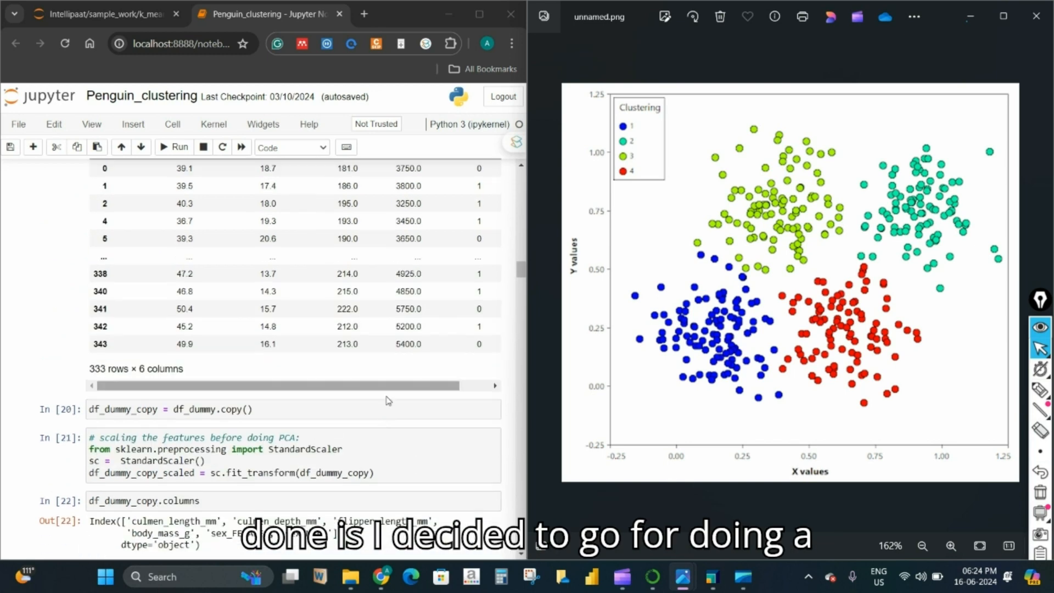
scroll(300, 305, "left", 2)
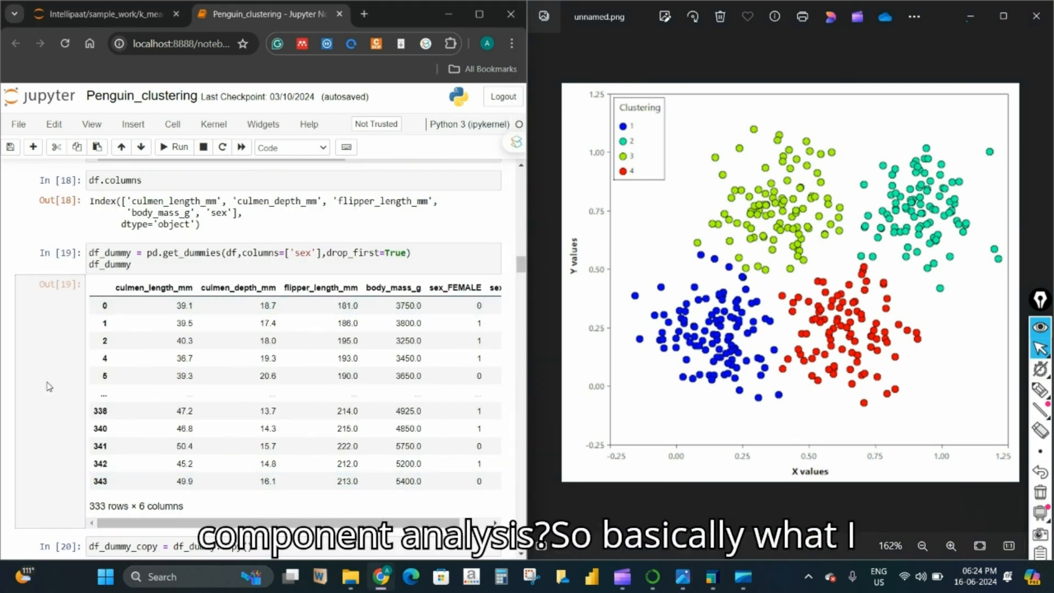
scroll(386, 287, "up", 5)
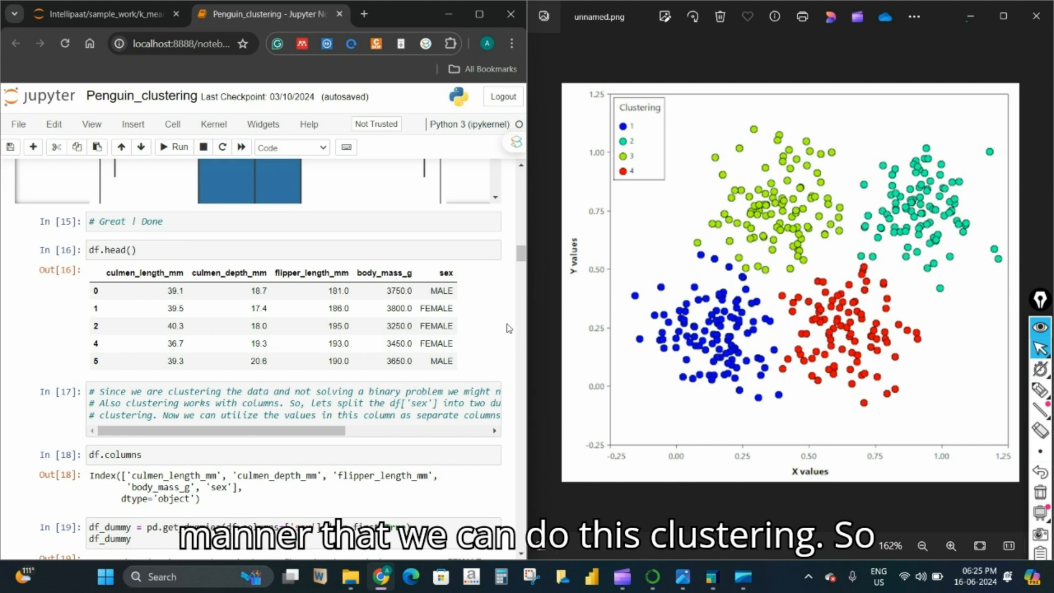
scroll(507, 324, "down", 4)
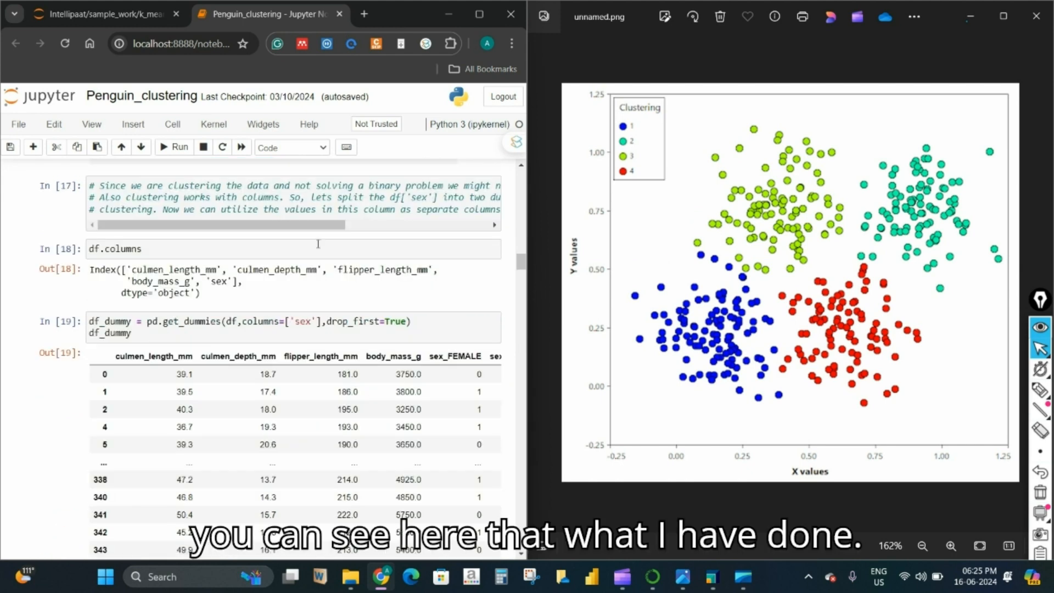
scroll(318, 244, "down", 5)
scroll(452, 409, "up", 4)
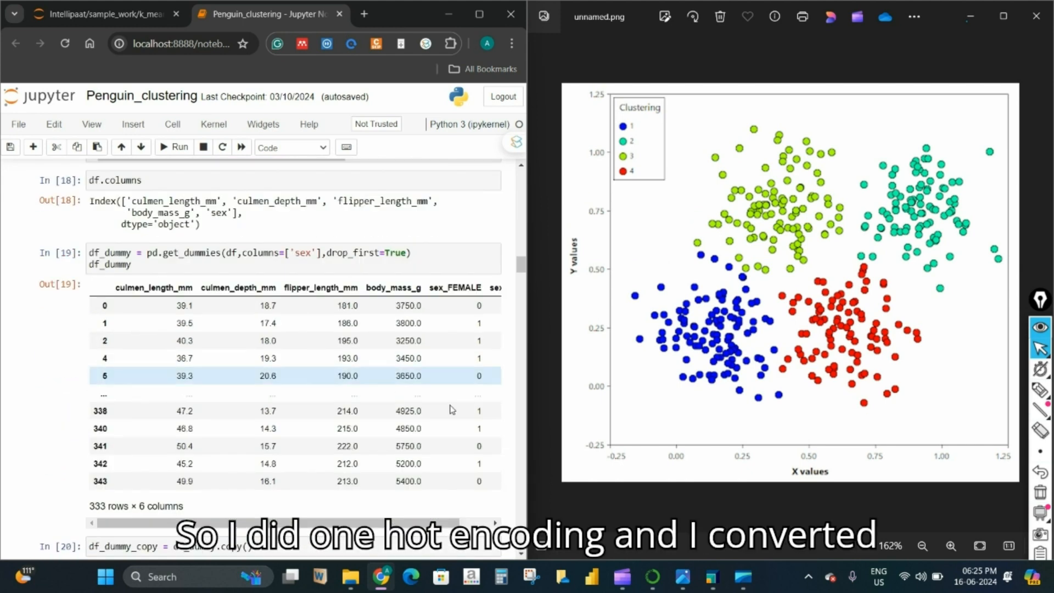
scroll(451, 409, "right", 2)
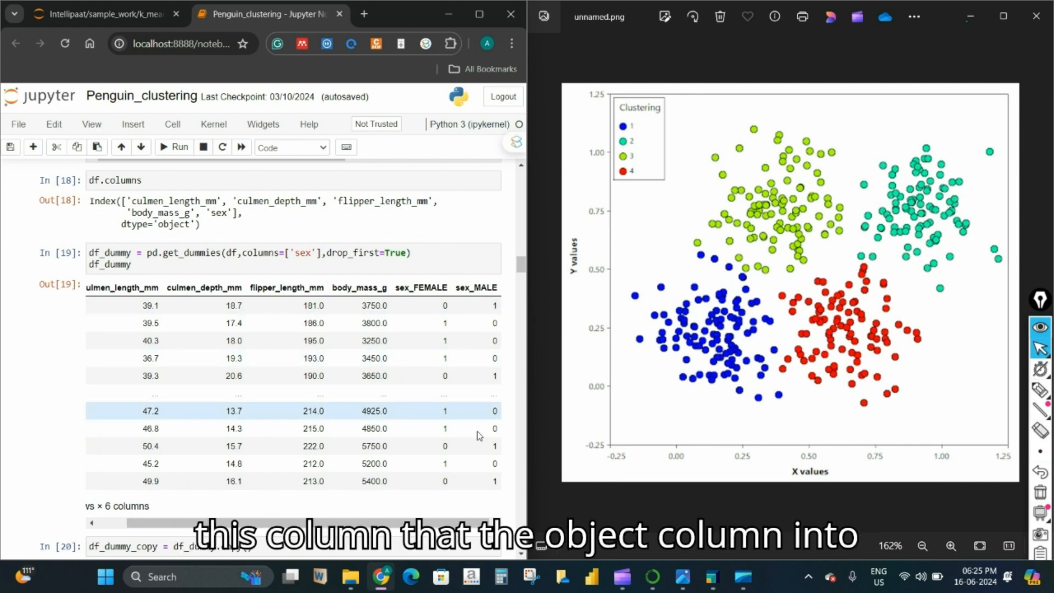
- Examine the StandardScaler code and the unscaled df_dummy values that it standardizes before PCA
scroll(511, 340, "down", 5)
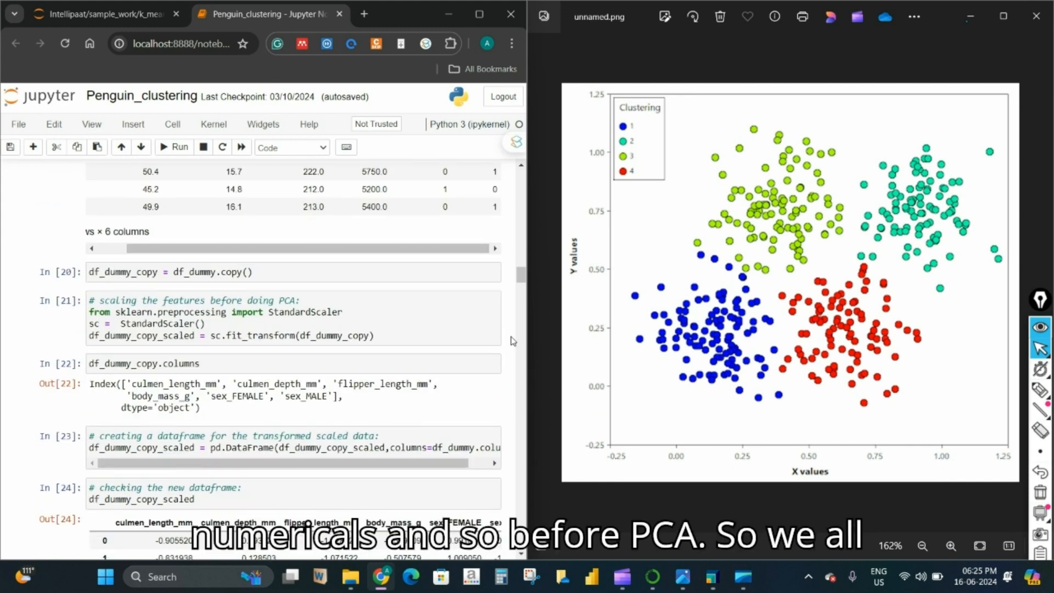
scroll(512, 340, "down", 3)
scroll(511, 340, "up", 1)
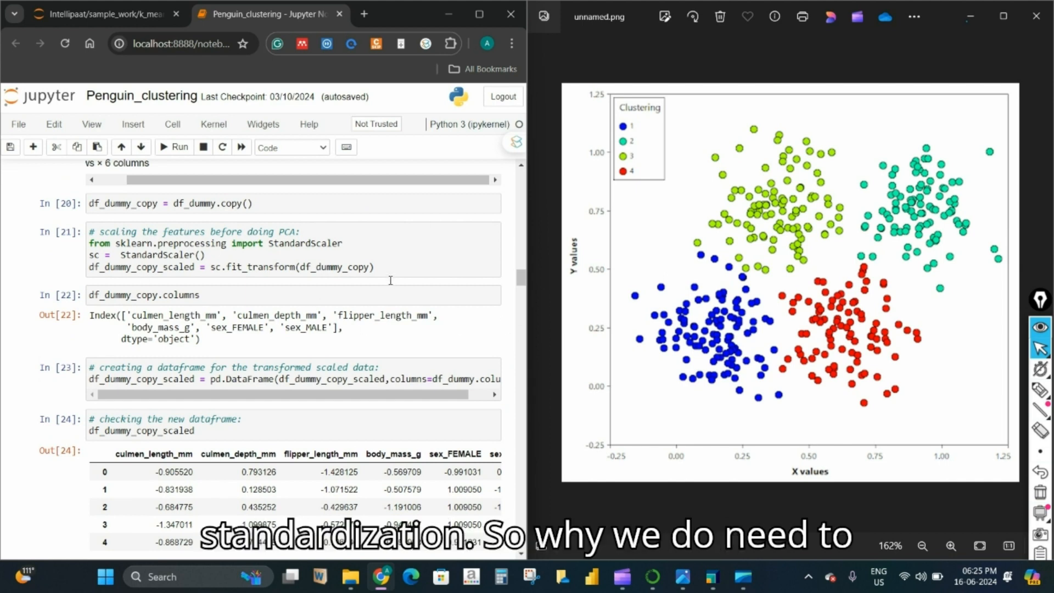
scroll(510, 301, "up", 5)
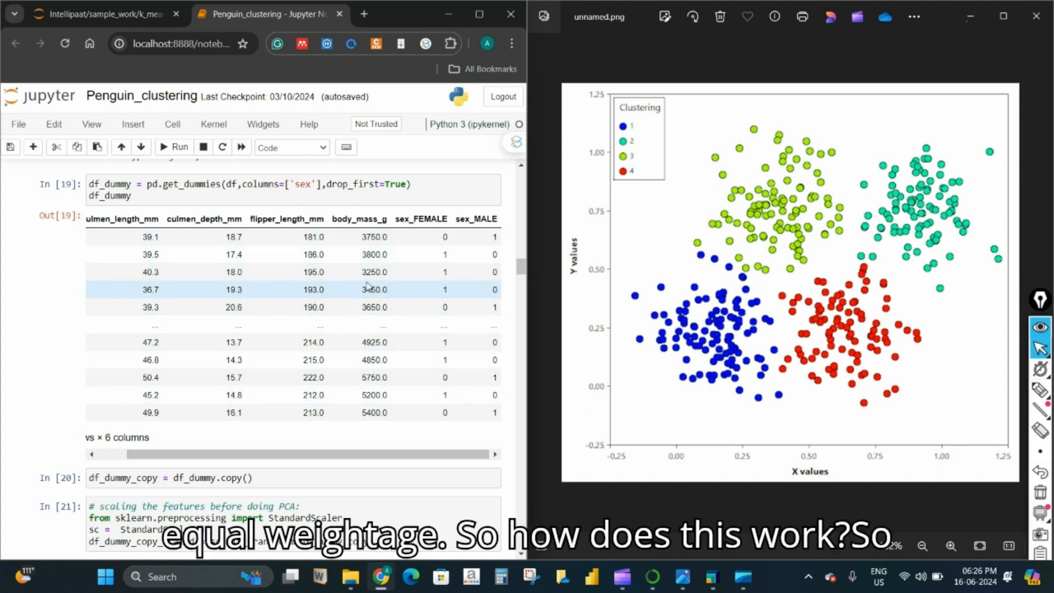
scroll(293, 203, "down", 7)
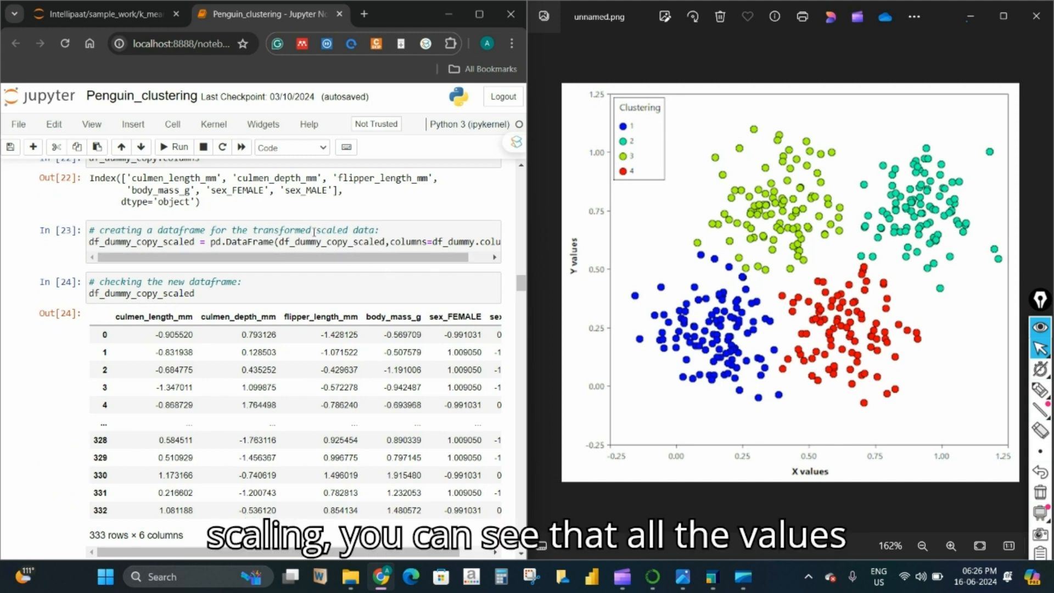
- Examine the standardized values in every column of the df_dummy_copy_scaled table
scroll(489, 299, "down", 1)
scroll(296, 491, "right", 3)
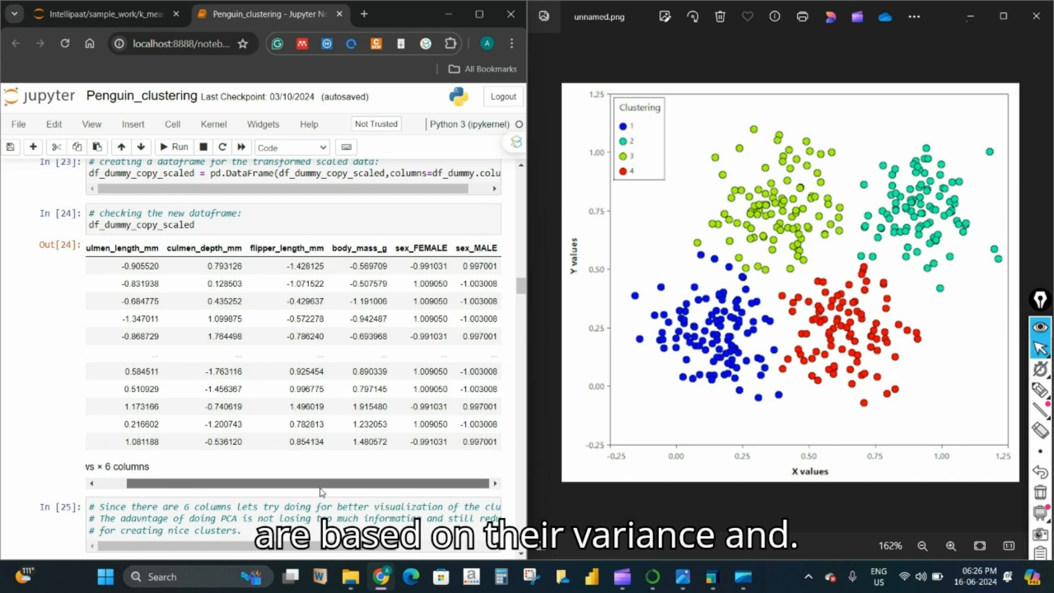
scroll(320, 488, "left", 3)
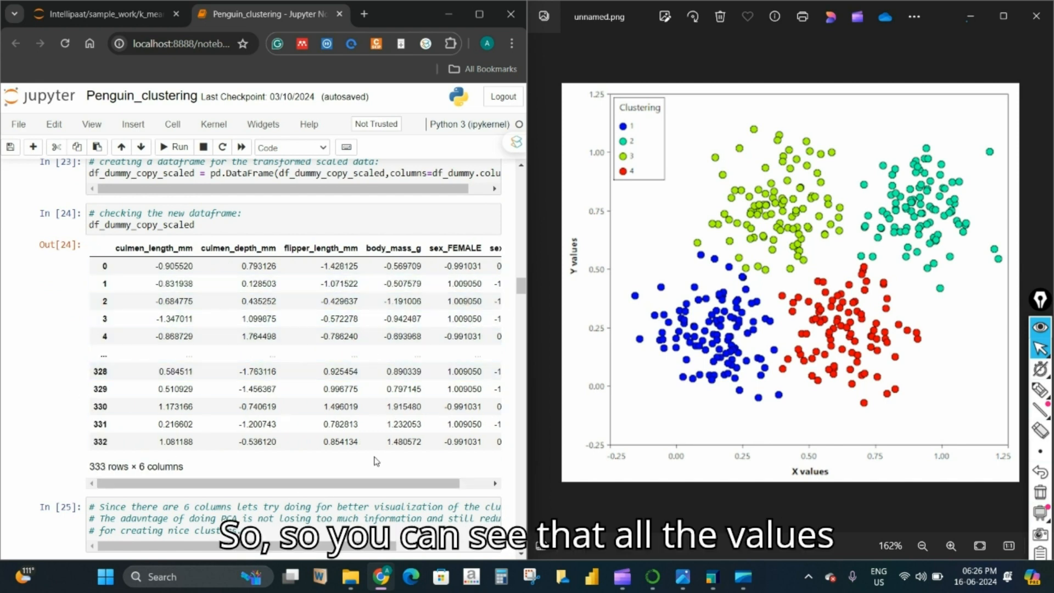
scroll(329, 472, "right", 3)
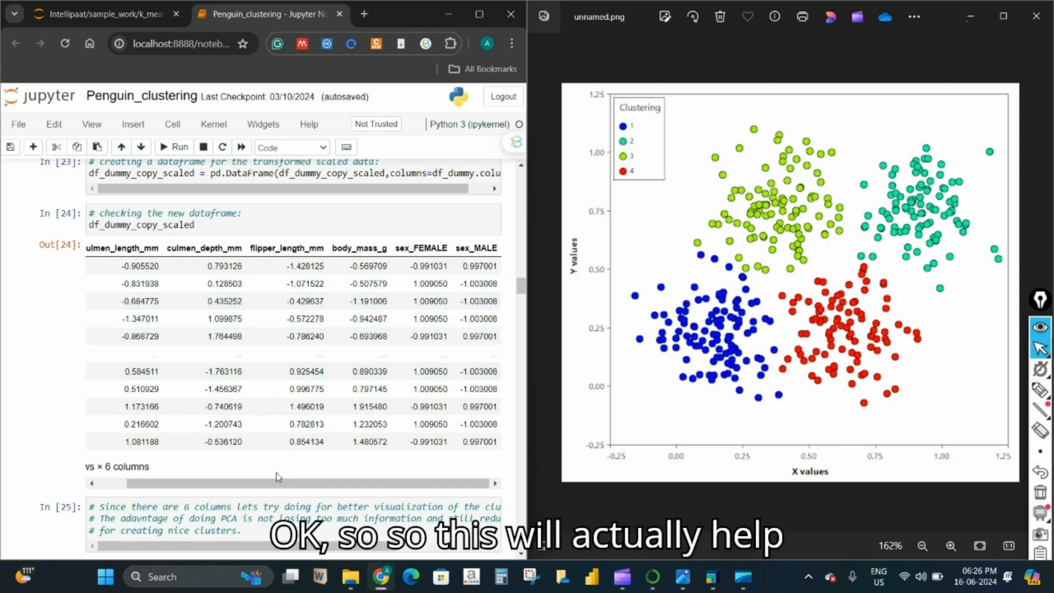
scroll(277, 477, "left", 3)
scroll(466, 488, "right", 3)
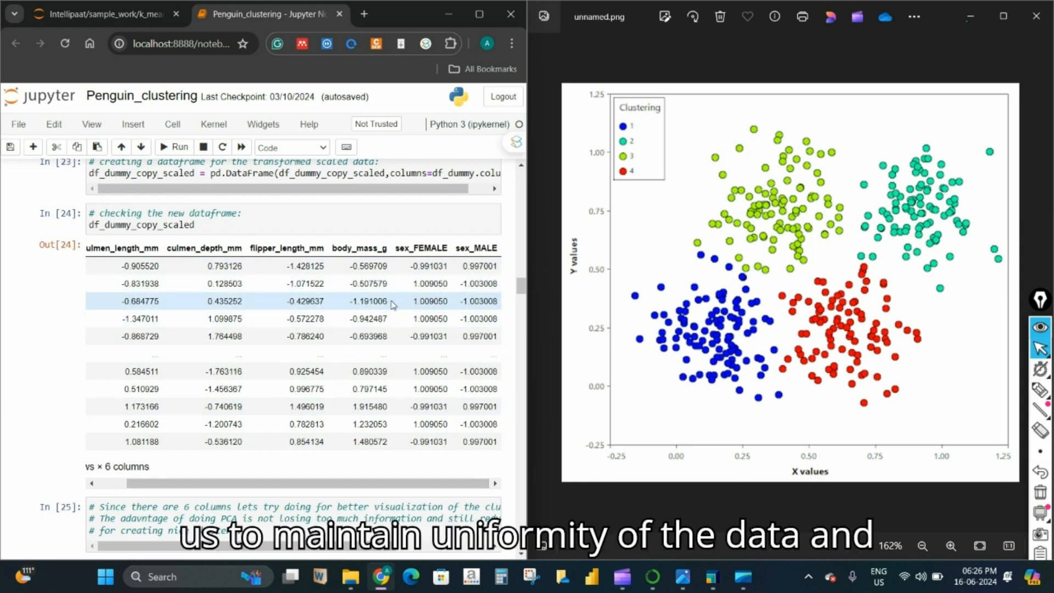
scroll(301, 489, "left", 3)
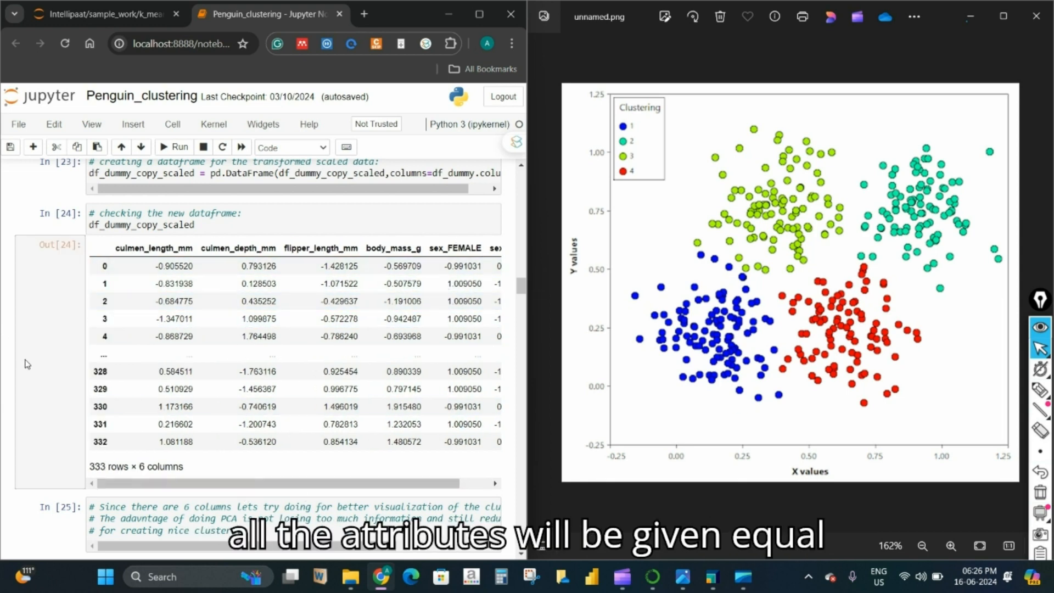
- Read the PCA cell that keeps 85% of the feature information and its number of components
scroll(22, 363, "down", 5)
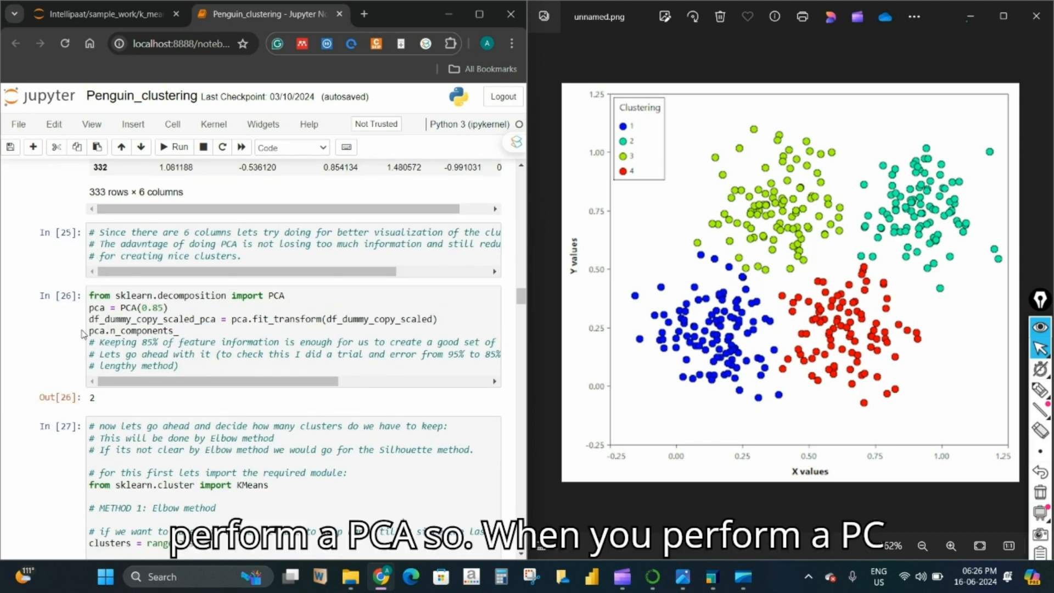
scroll(109, 351, "down", 1)
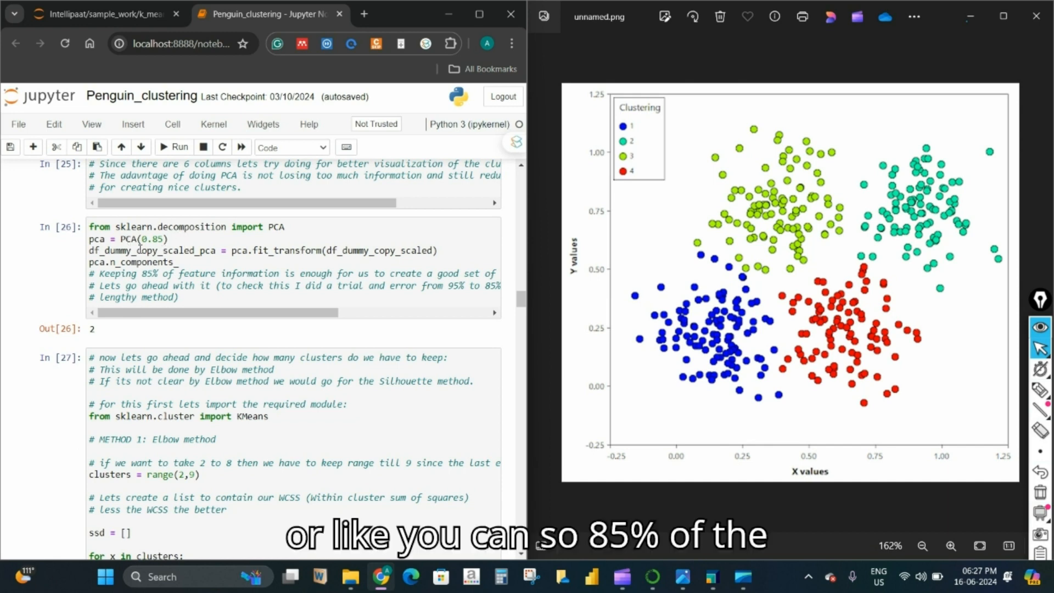
scroll(106, 312, "up", 2)
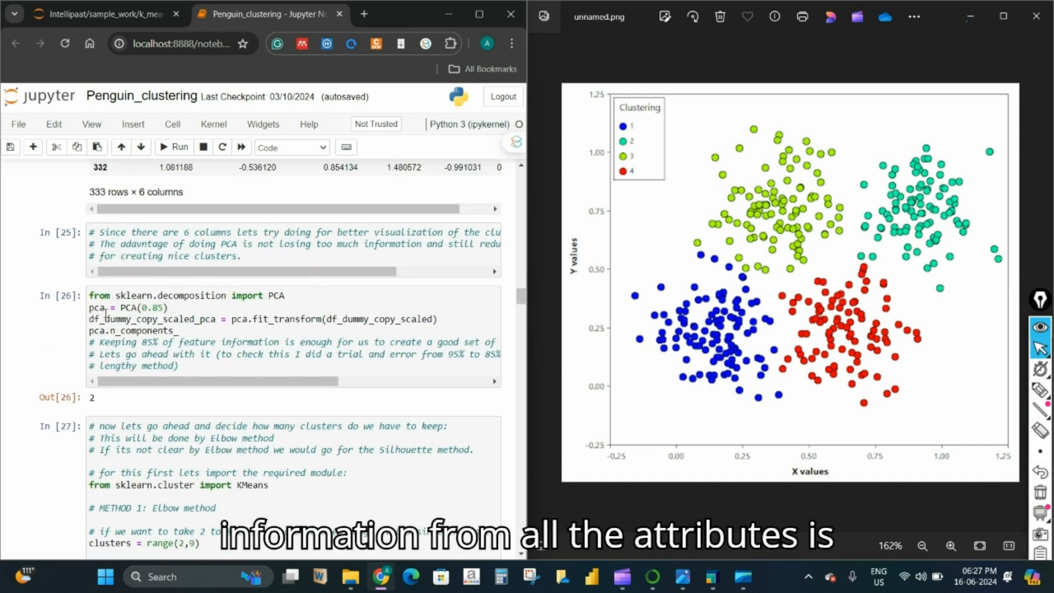
- Examine the elbow-method code that computes WCSS over range(2,9) clusters, along with its WCSS plot
scroll(162, 340, "down", 2)
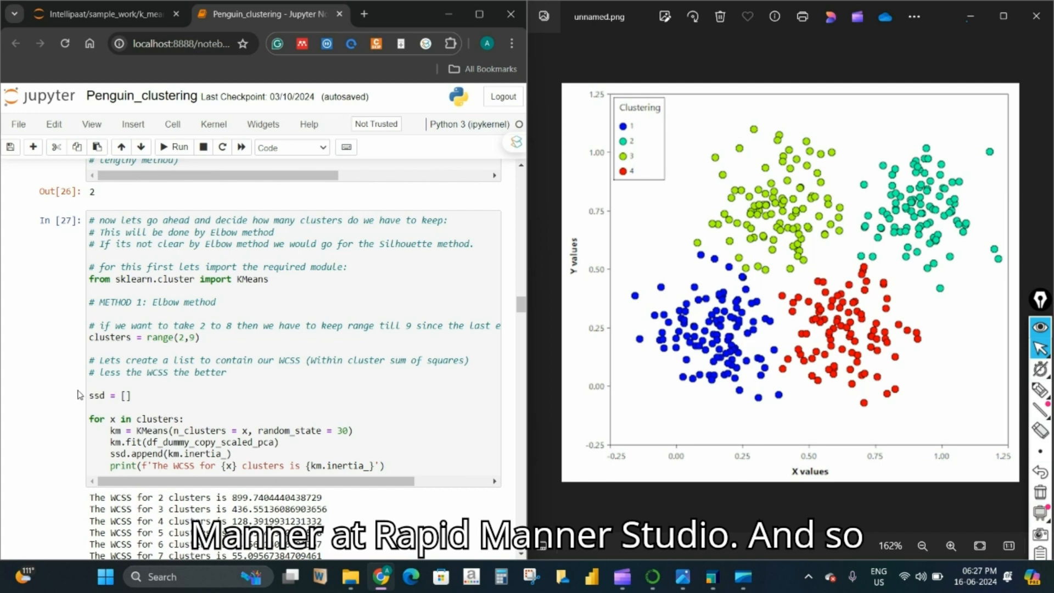
scroll(40, 395, "down", 3)
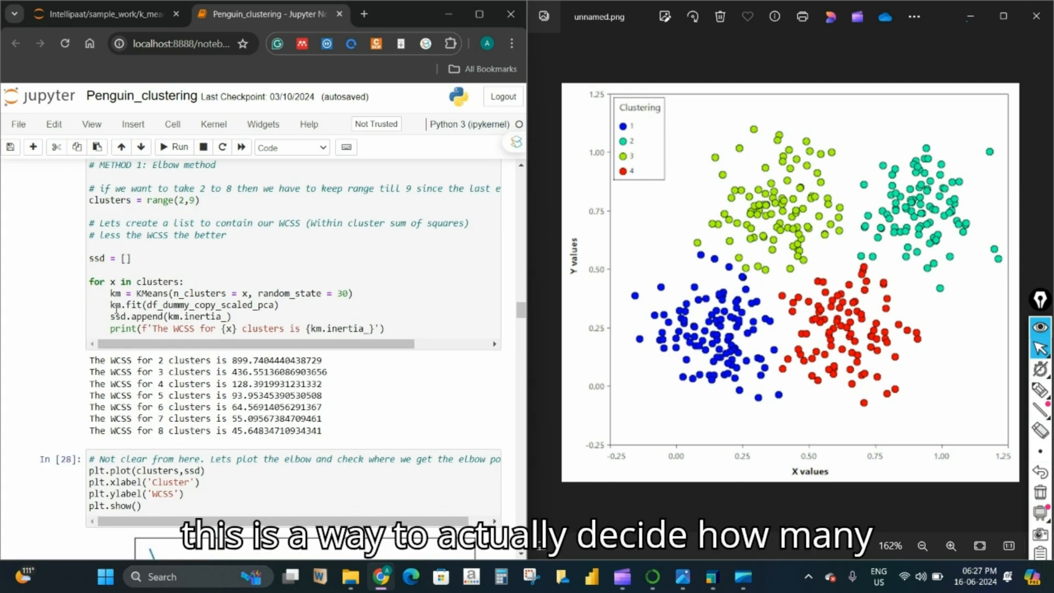
scroll(307, 395, "down", 4)
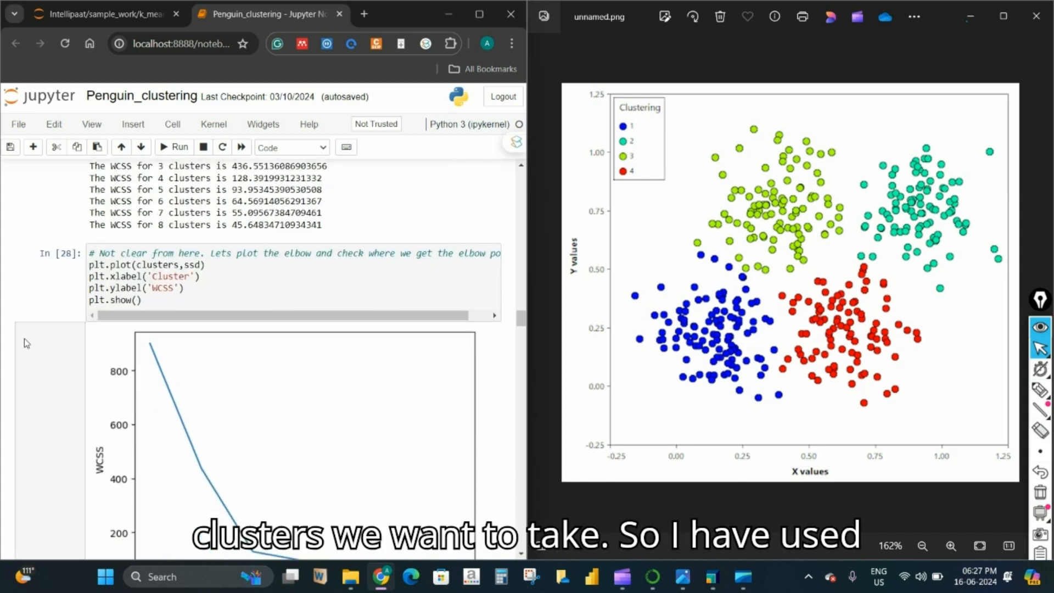
scroll(64, 352, "down", 3)
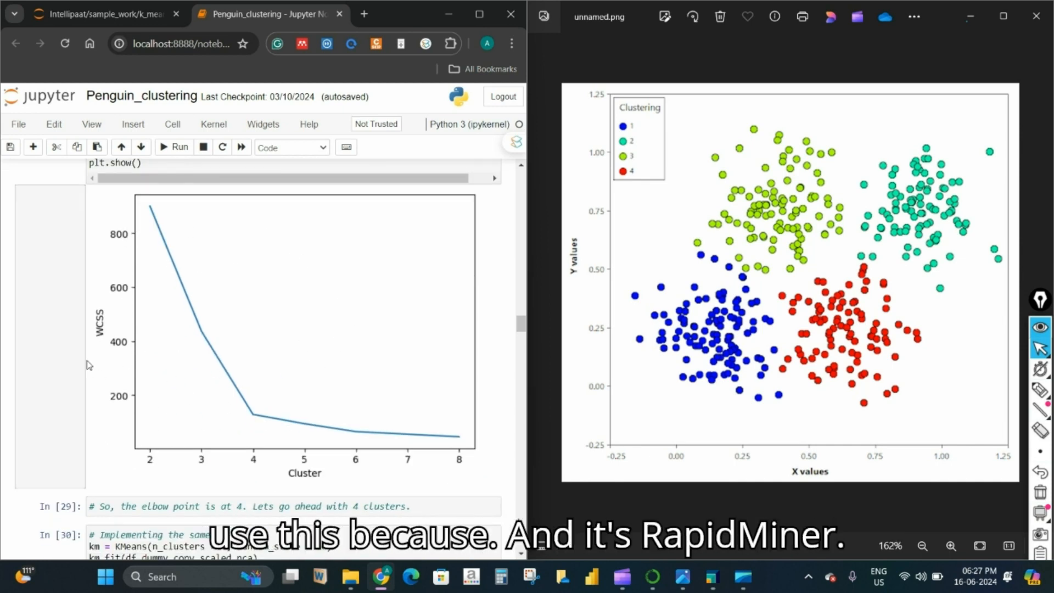
scroll(3, 383, "down", 1)
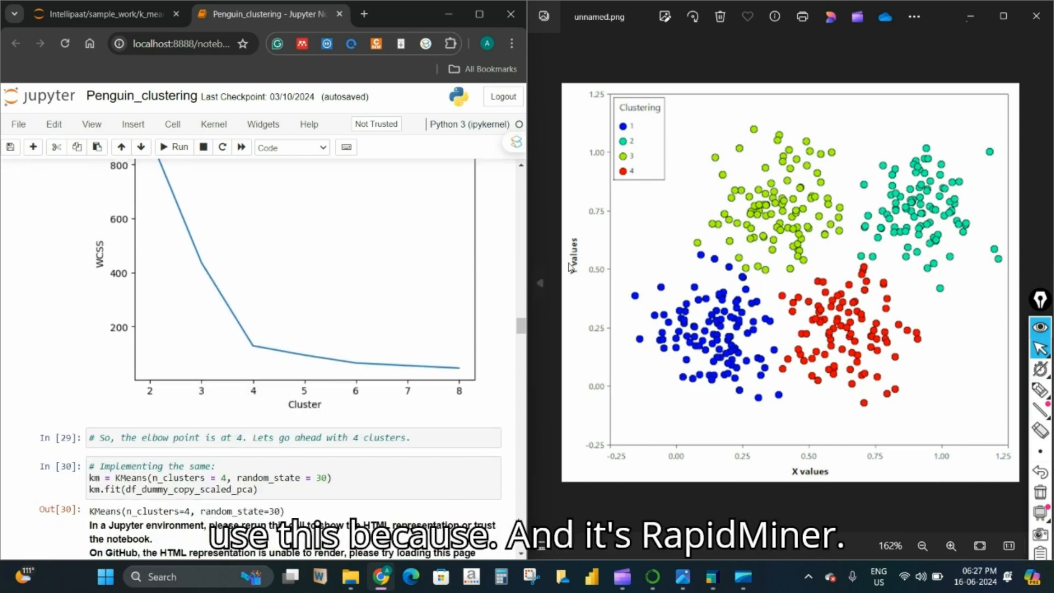
- Compare the elbow plot with the printed WCSS values and the KMeans cell that uses n_clusters = 4
scroll(28, 346, "up", 3)
scroll(22, 355, "down", 3)
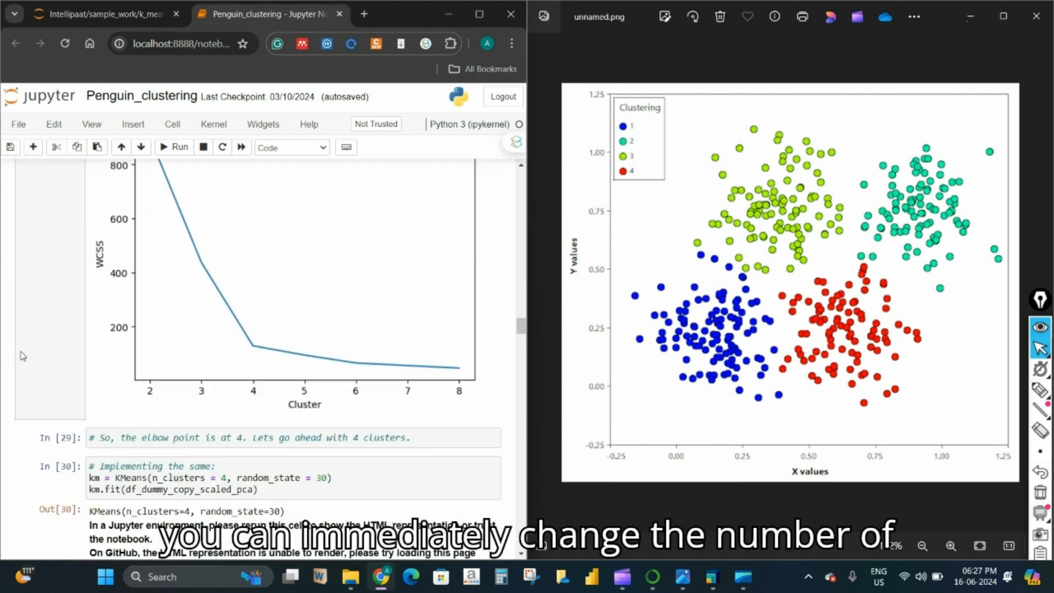
scroll(33, 362, "down", 1)
scroll(21, 365, "up", 4)
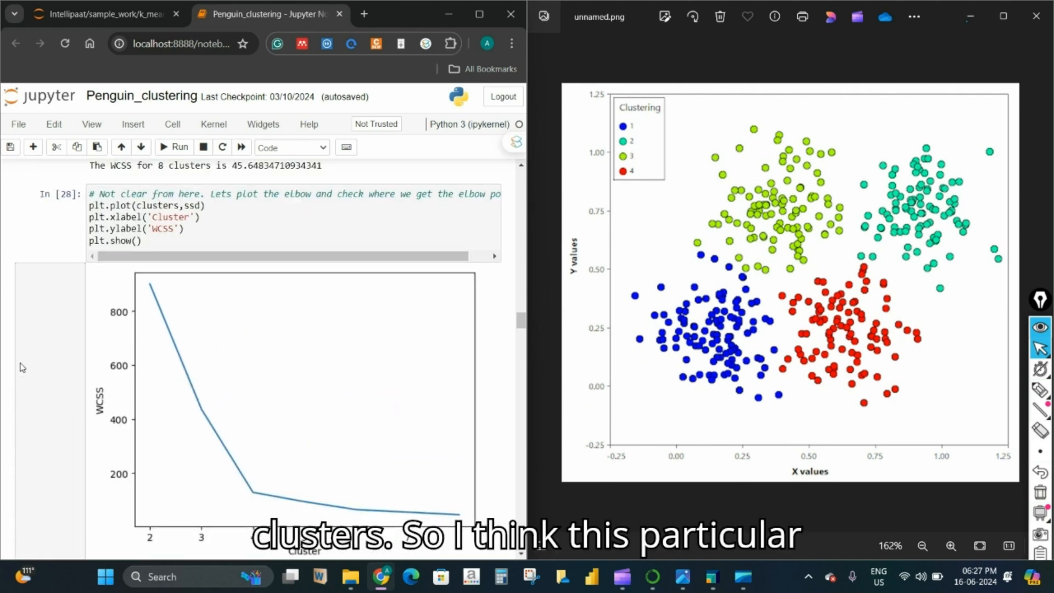
scroll(88, 359, "up", 2)
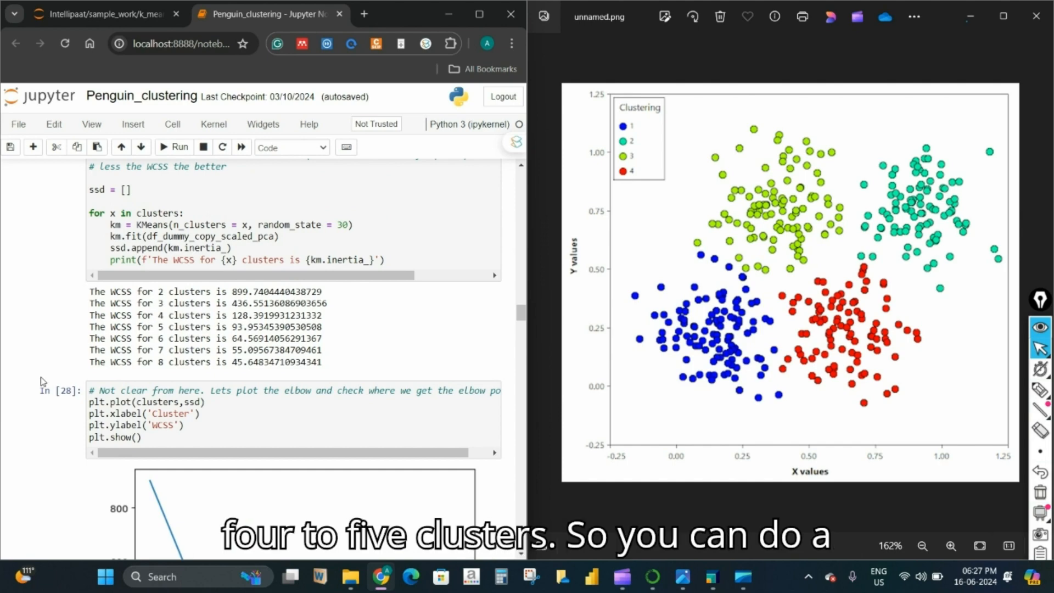
scroll(43, 382, "down", 7)
scroll(39, 389, "down", 4)
scroll(54, 326, "up", 3)
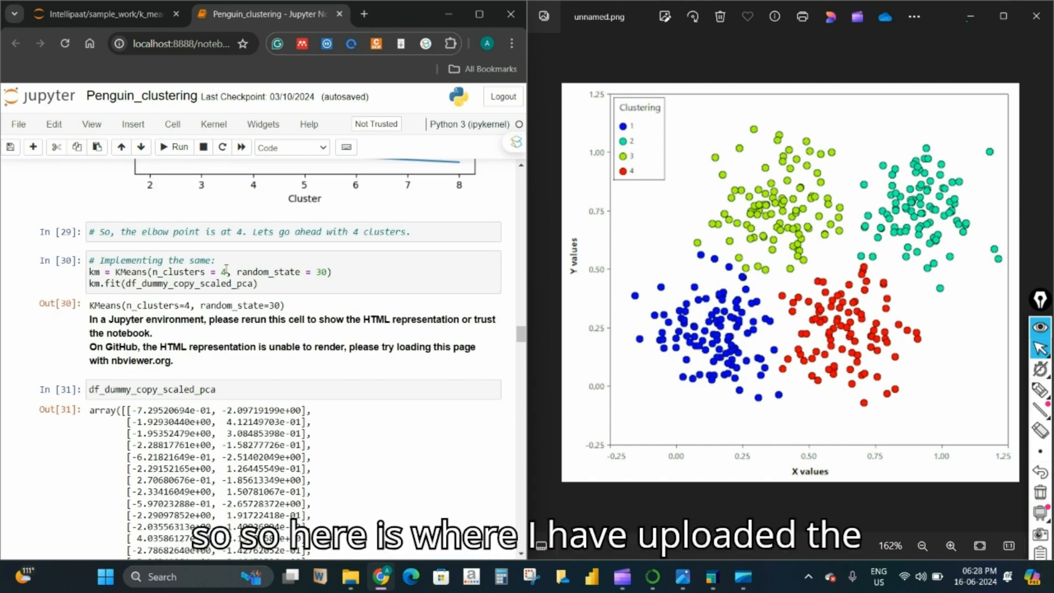
- Review the km.labels_ array and the PC1, PC2 and cluster columns in the df_dummy.head() table
scroll(55, 406, "down", 15)
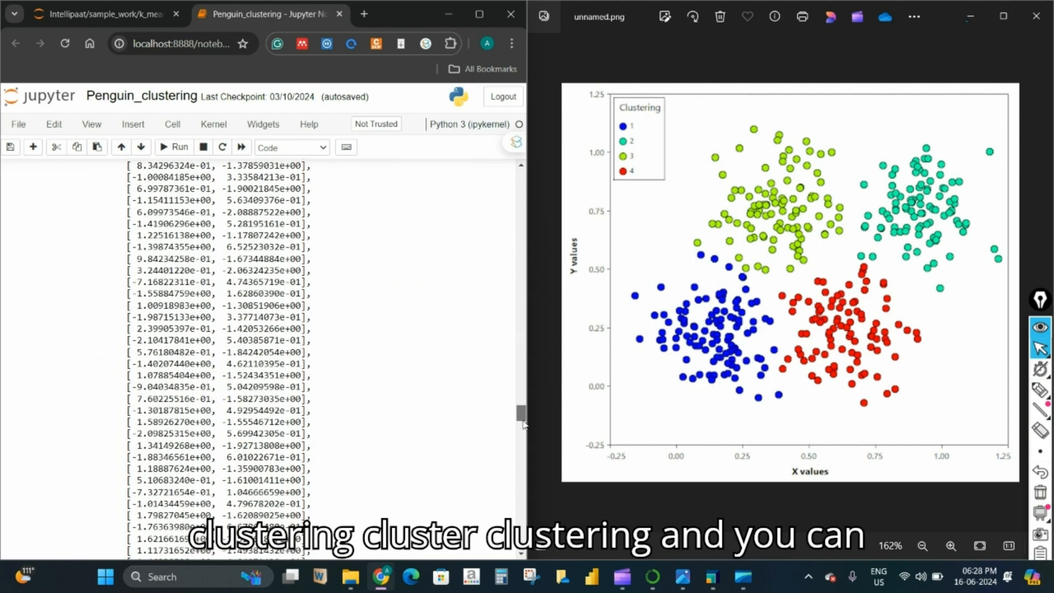
left_click_drag(523, 423, 537, 495)
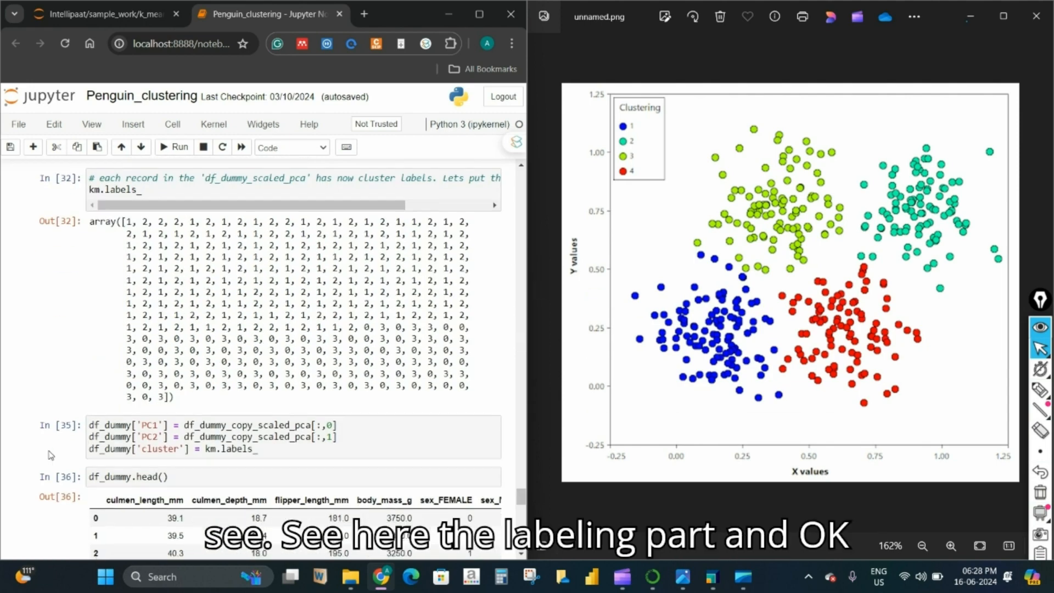
scroll(50, 454, "down", 4)
scroll(348, 411, "right", 3)
scroll(348, 412, "left", 3)
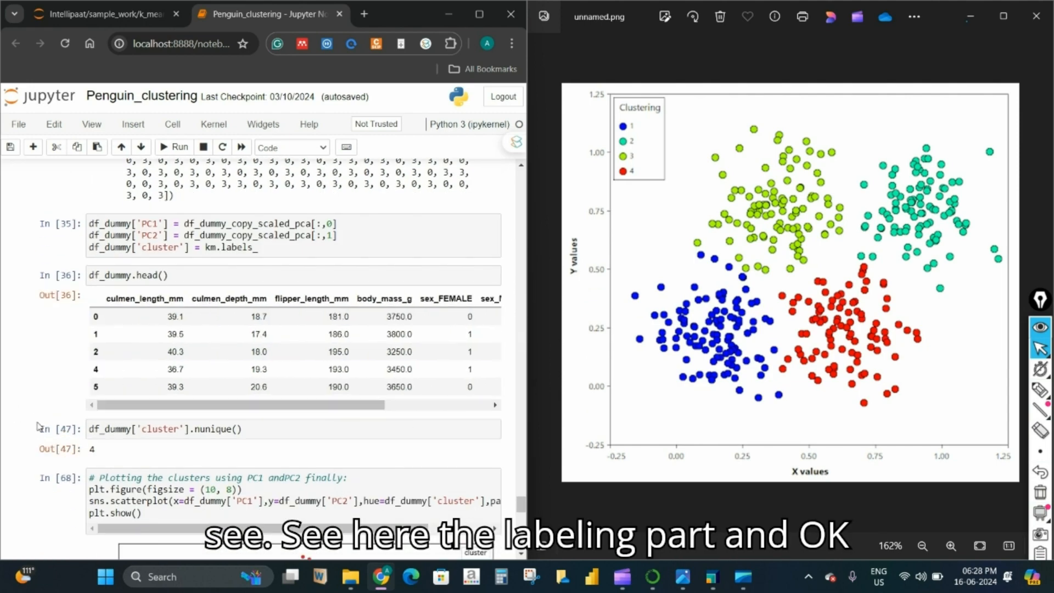
scroll(38, 426, "down", 4)
scroll(220, 384, "up", 4)
scroll(418, 351, "right", 4)
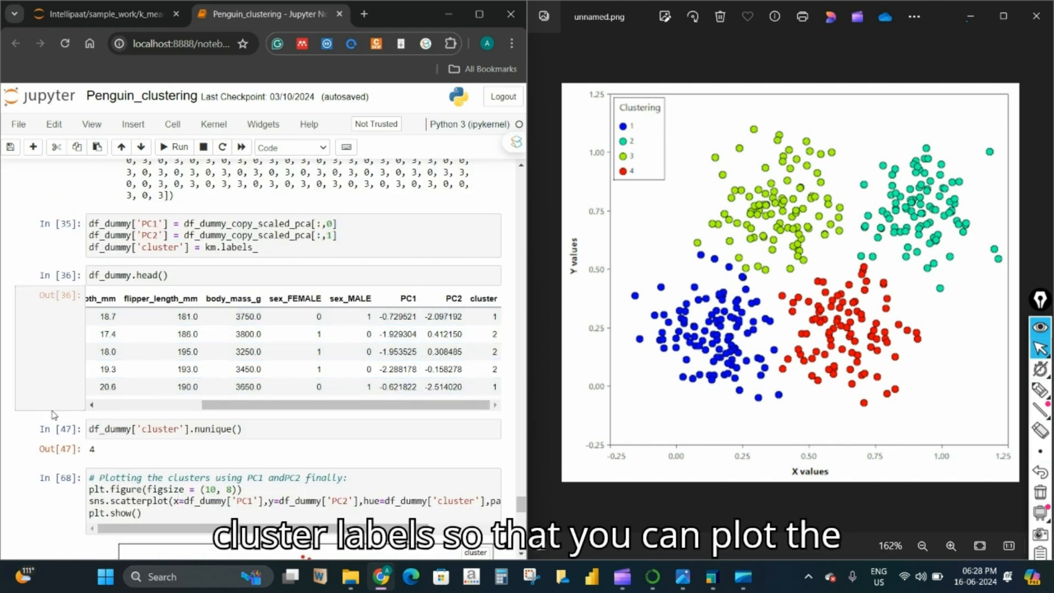
- Examine the scatter plot of the penguin clusters drawn over PC1 and PC2
scroll(54, 414, "down", 5)
scroll(324, 244, "down", 3)
scroll(324, 244, "up", 1)
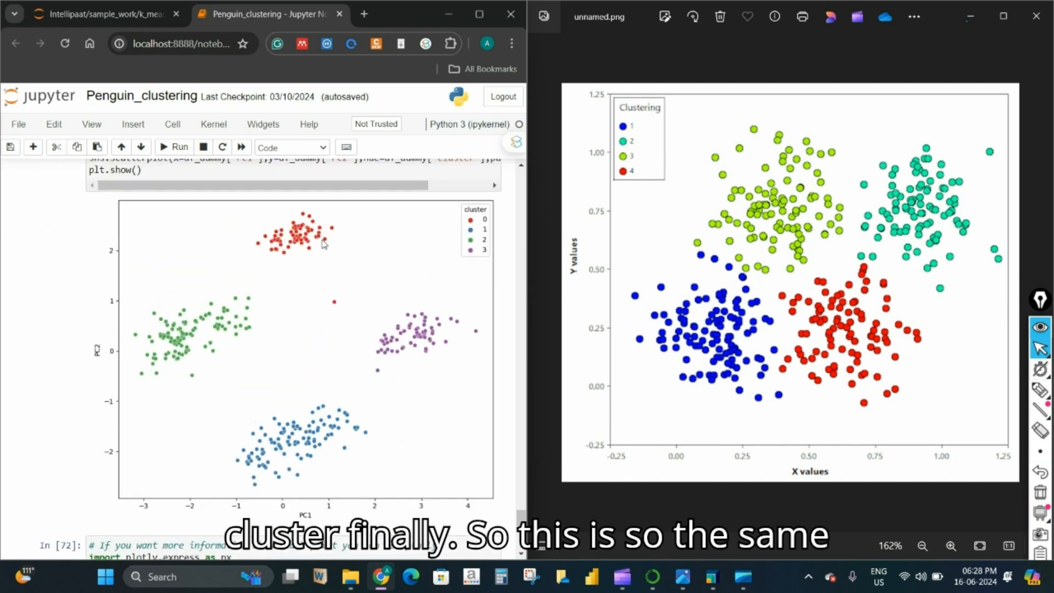
- Minimize the notebook browser and both cluster image windows to switch to RapidMiner Studio
left_click(445, 16)
left_click(968, 17)
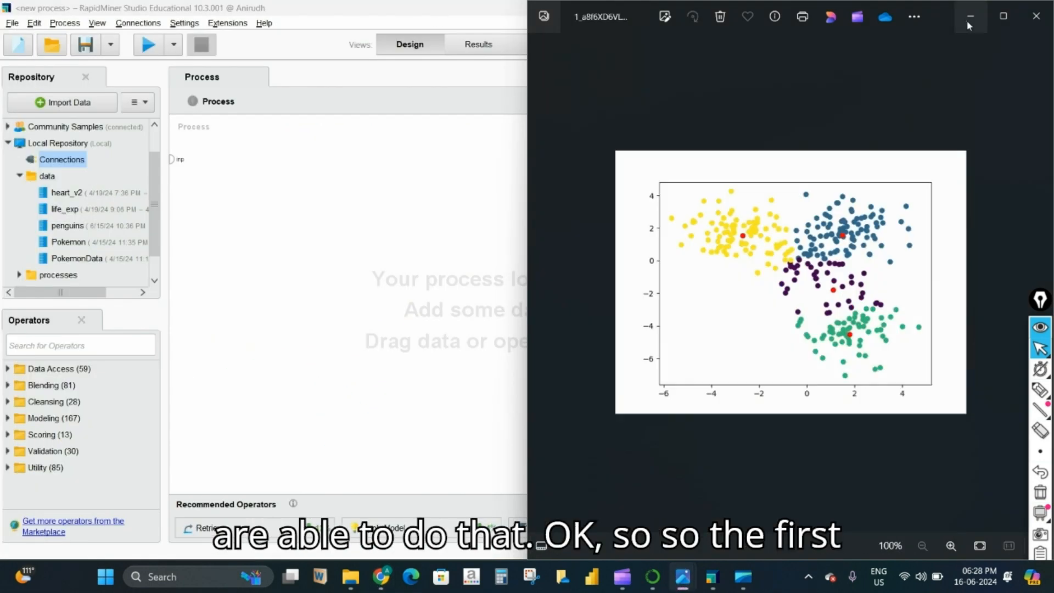
left_click(967, 17)
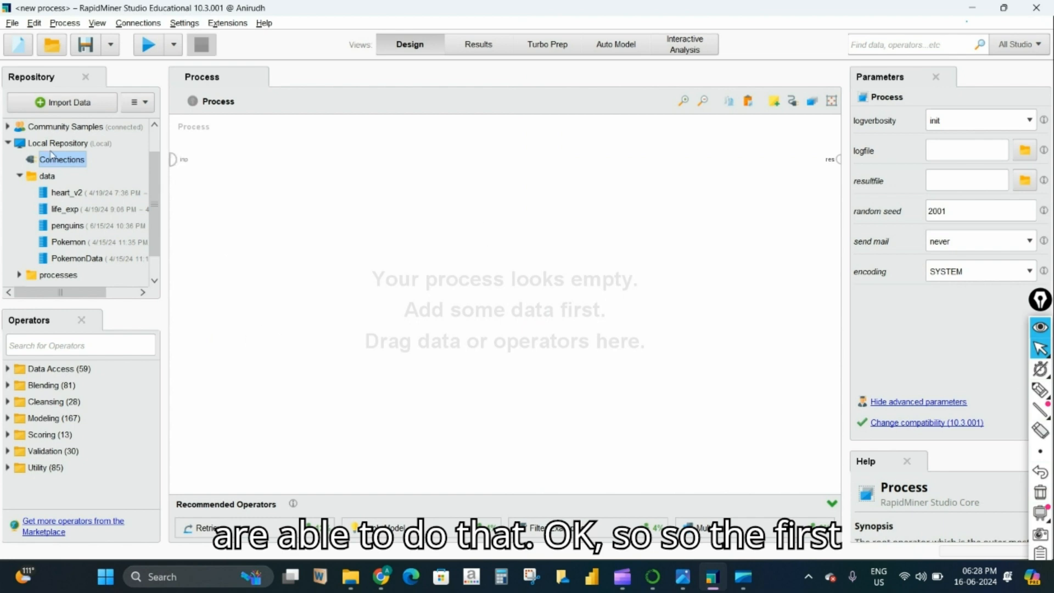
- Add the penguins dataset from the local repository to the process and connect its output to the process result
left_click_drag(67, 225, 211, 149)
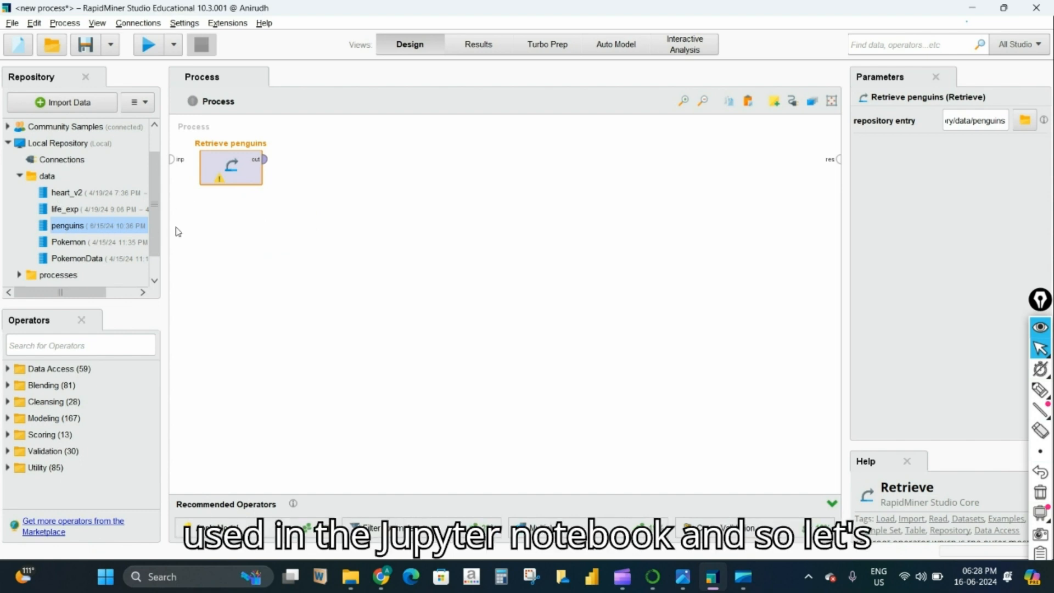
left_click_drag(261, 166, 819, 168)
left_click_drag(270, 166, 838, 159)
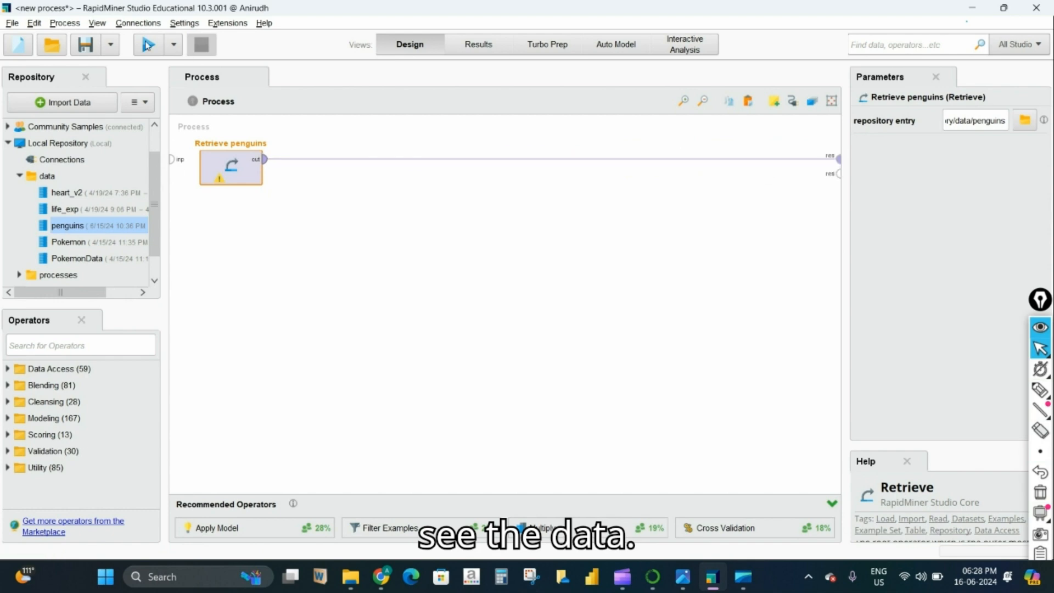